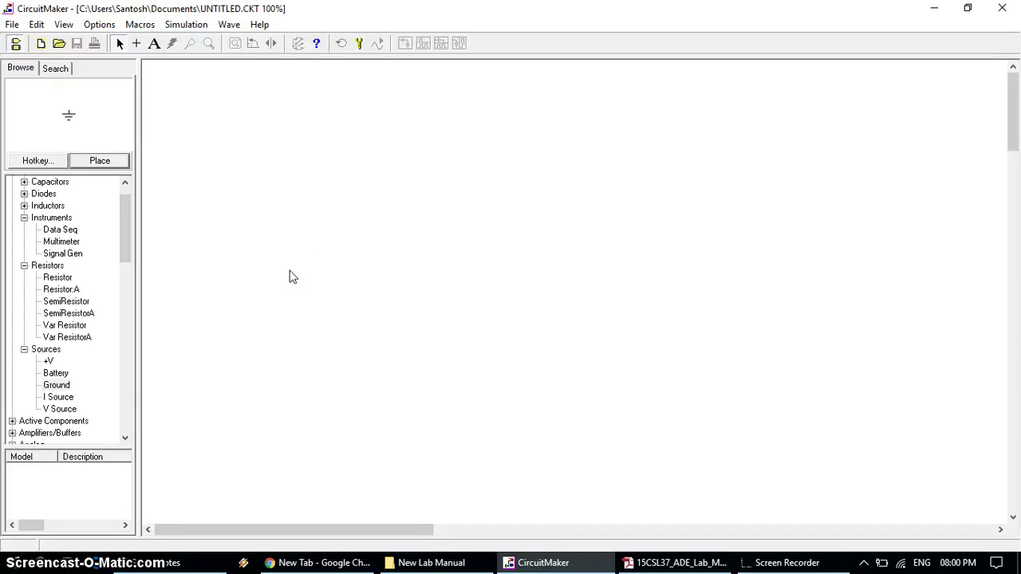
# Look over the CircuitMaker window and the parts browser panel.
pyautogui.click(173, 200)
pyautogui.click(61, 8)
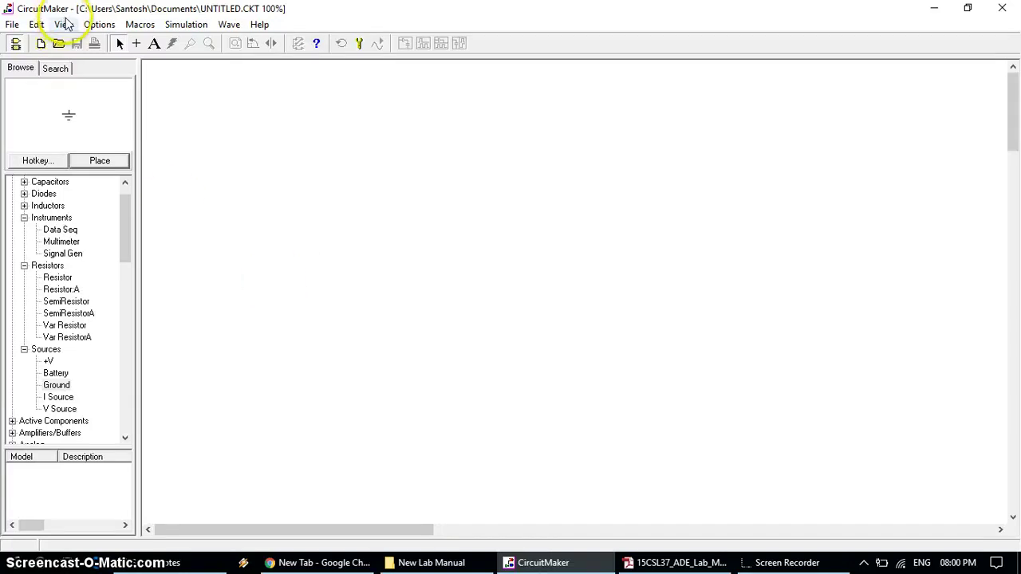
pyautogui.click(252, 143)
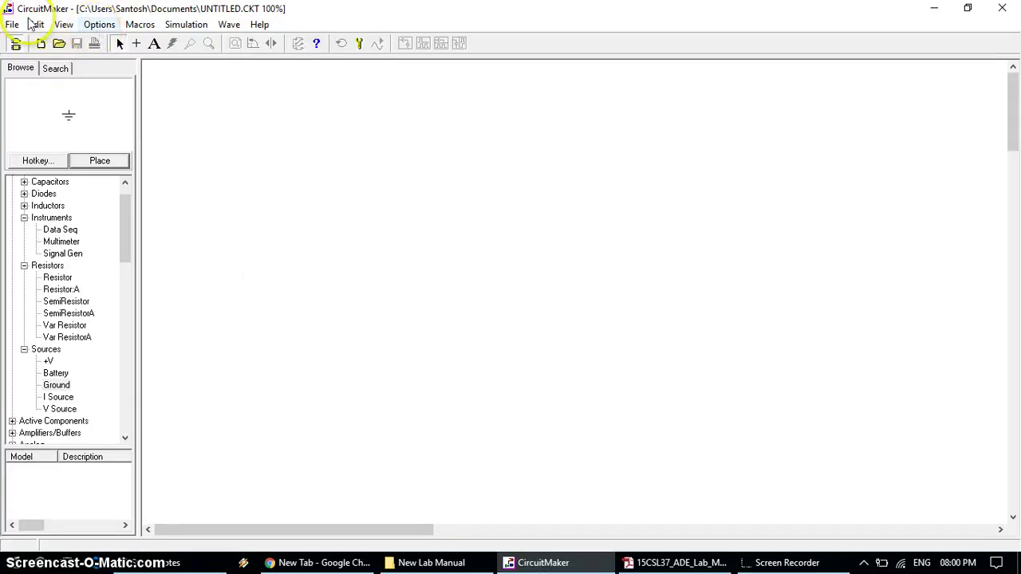
pyautogui.click(416, 224)
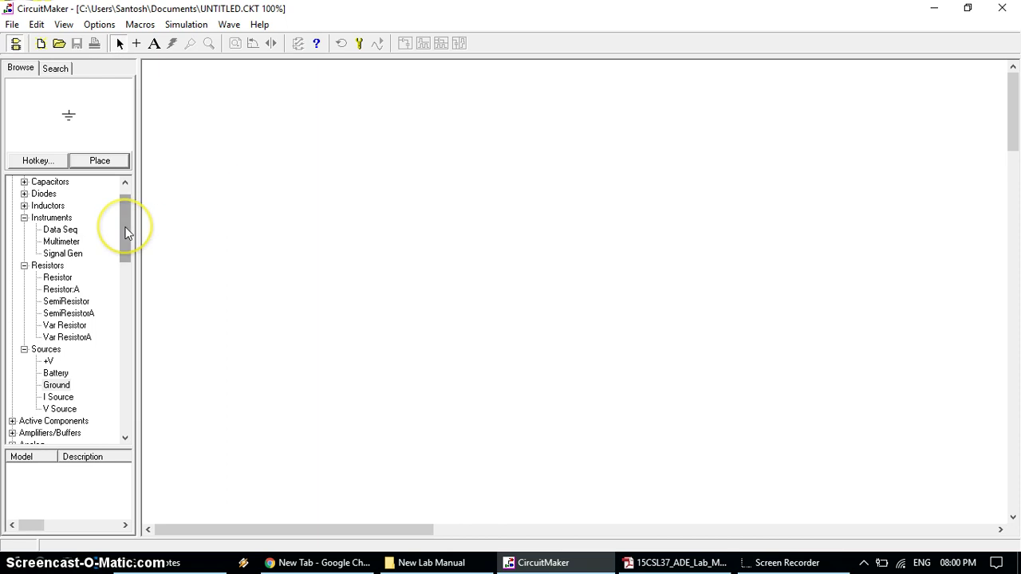
pyautogui.moveTo(126, 232); pyautogui.dragTo(125, 216)
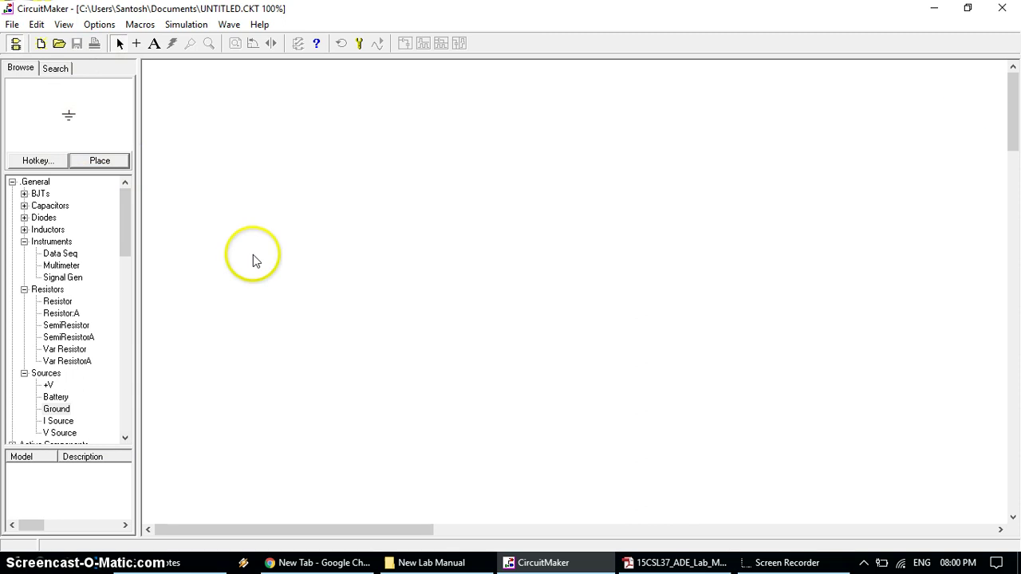
# Browse the menus, then open and close the simulation options.
pyautogui.click(12, 25)
pyautogui.moveTo(40, 27)
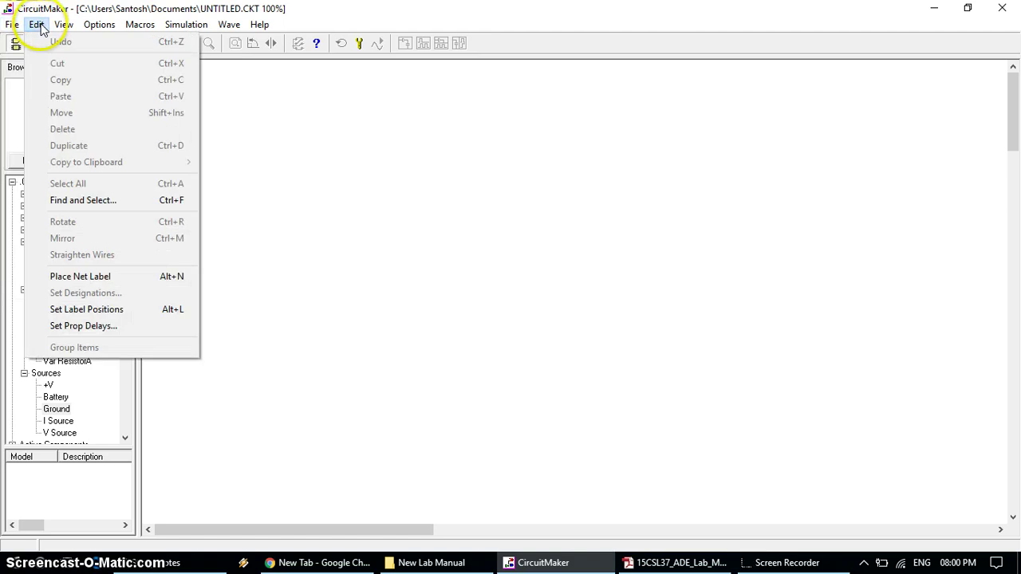
pyautogui.moveTo(195, 30)
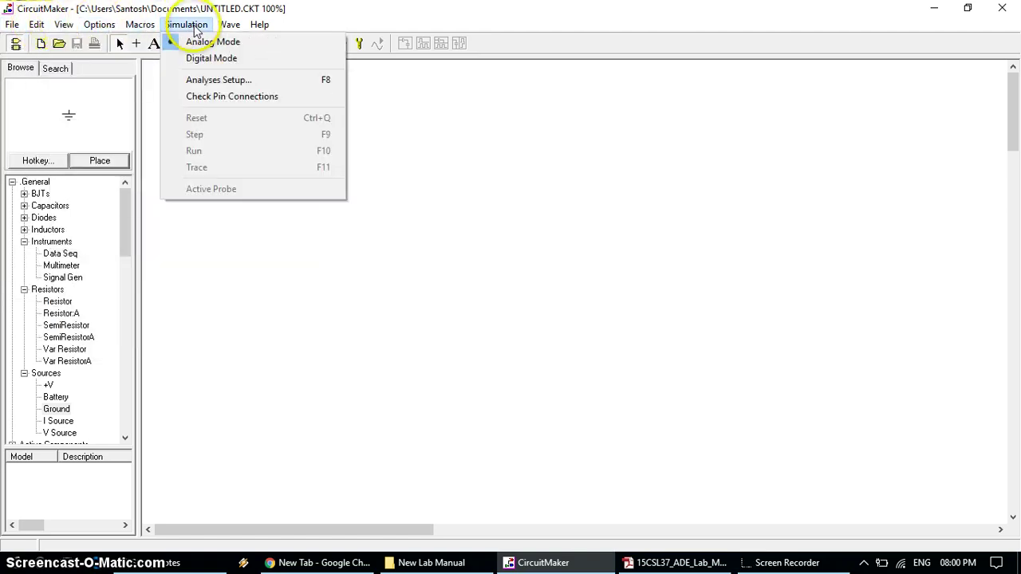
pyautogui.moveTo(260, 29)
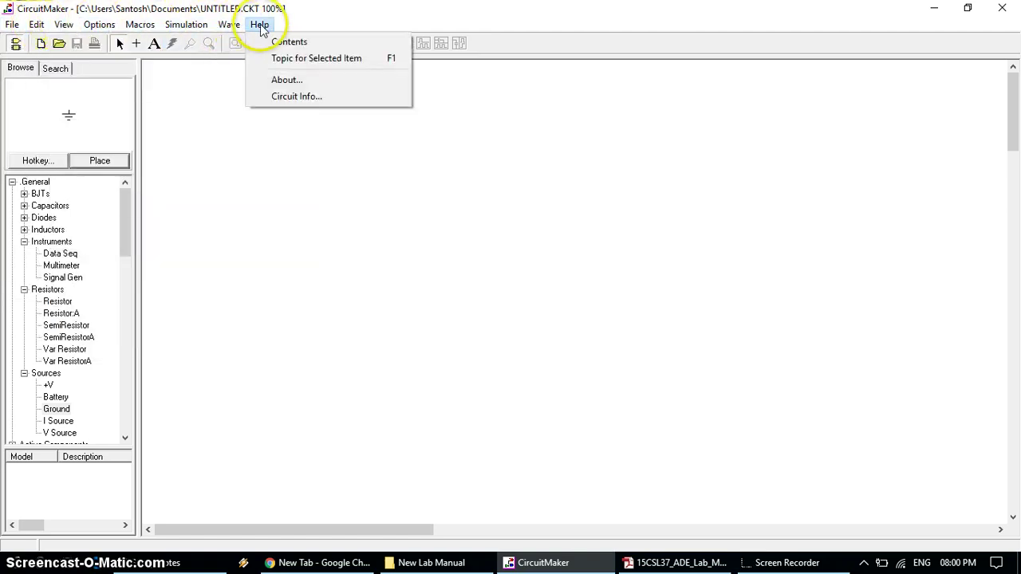
pyautogui.click(212, 215)
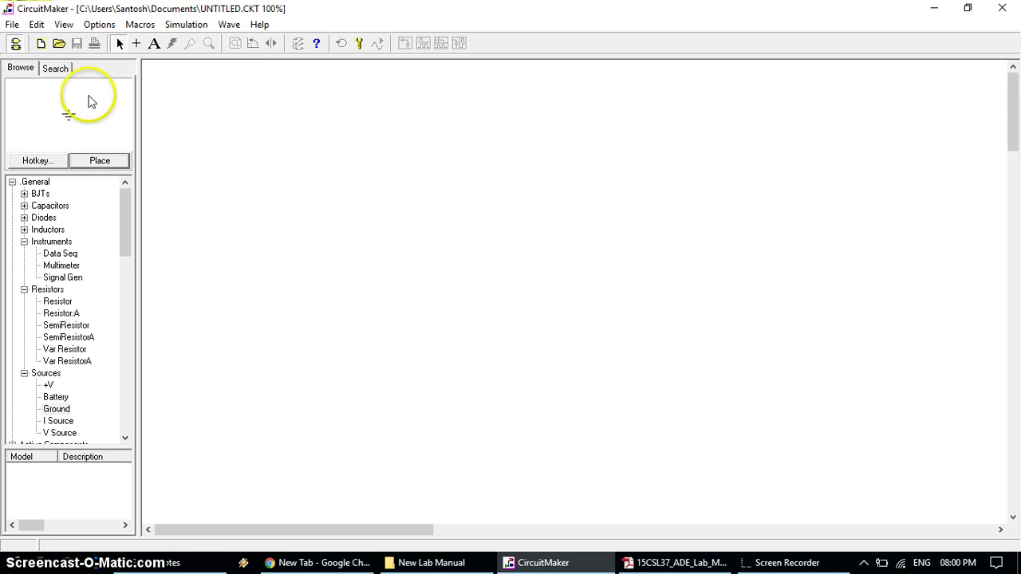
pyautogui.click(10, 26)
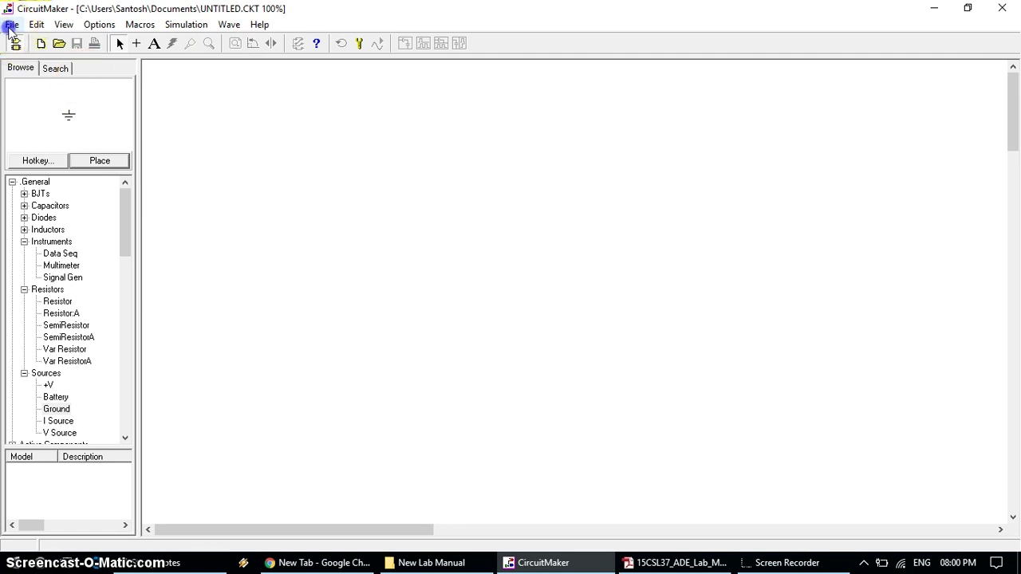
pyautogui.click(186, 24)
pyautogui.click(220, 302)
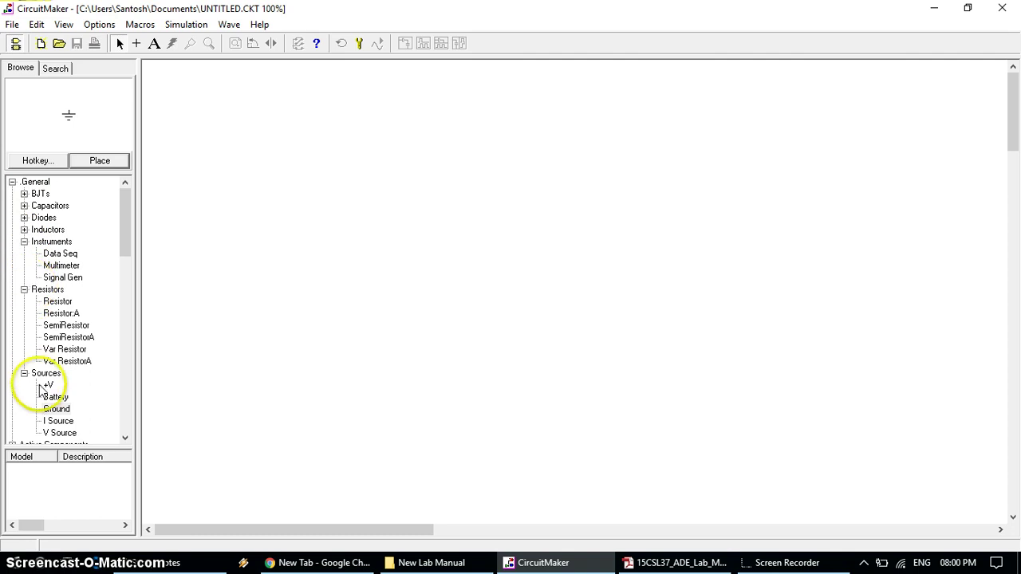
# Expand Capacitors, scroll to OPAMPs and select Op-Amp5 with its AD645 models.
pyautogui.click(24, 206)
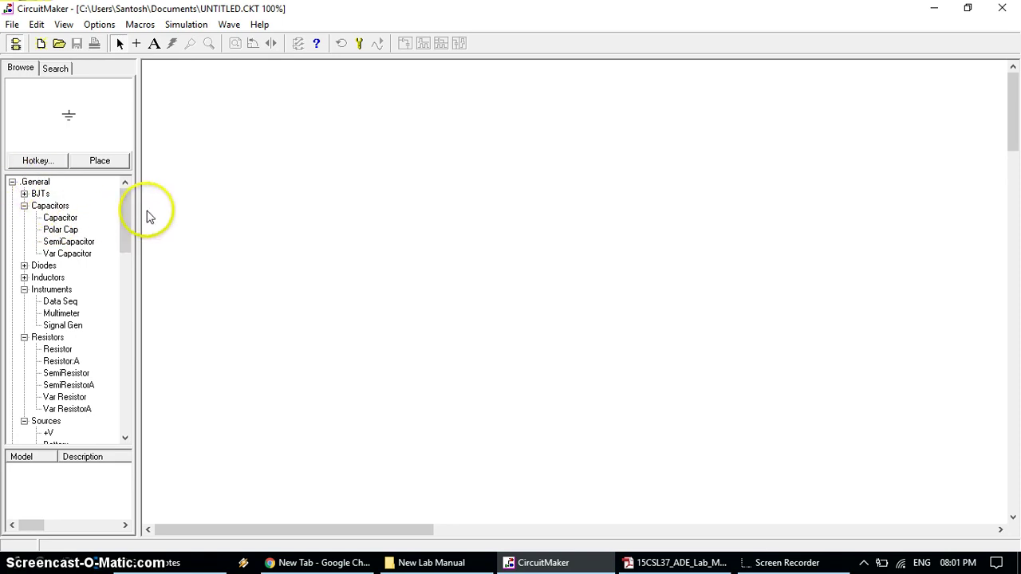
pyautogui.moveTo(124, 210); pyautogui.dragTo(129, 339)
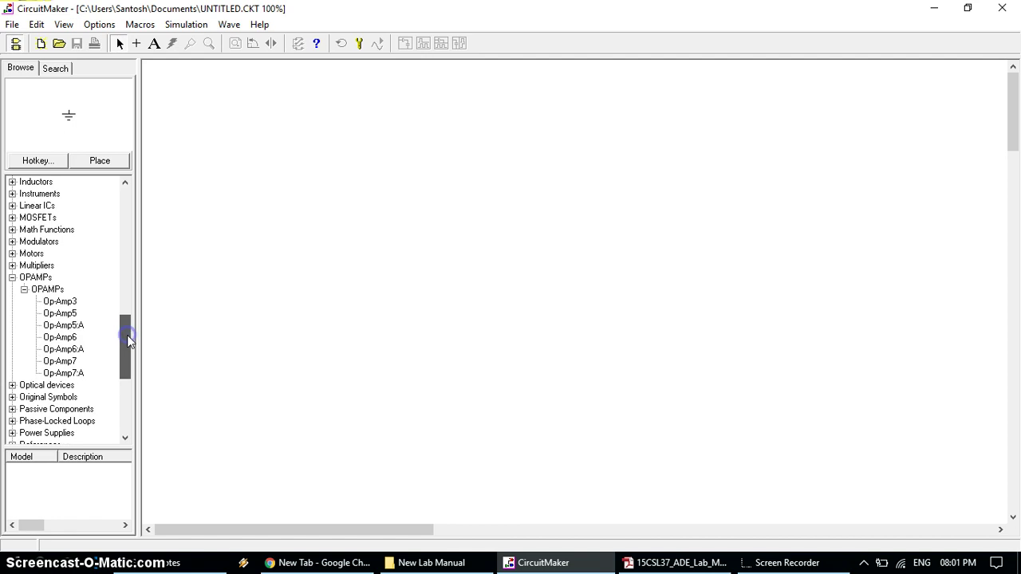
pyautogui.click(67, 314)
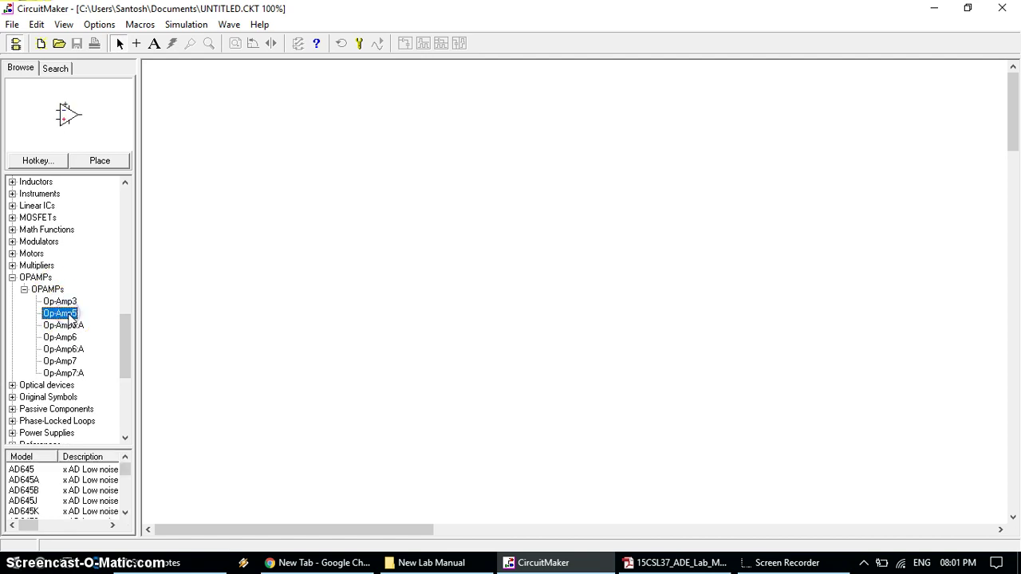
pyautogui.click(73, 315)
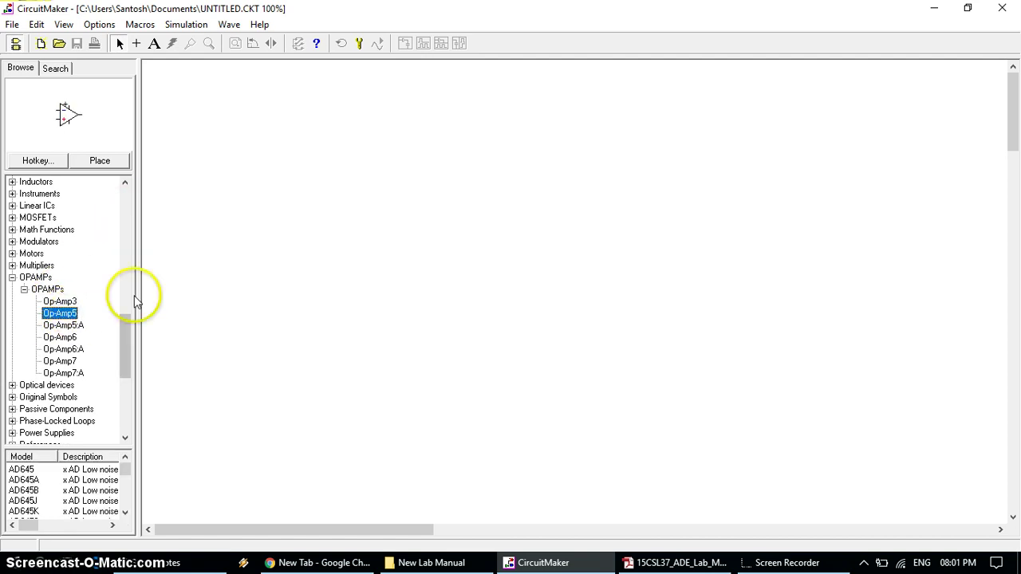
pyautogui.moveTo(125, 328)
pyautogui.mouseDown()
pyautogui.moveTo(129, 302)
pyautogui.moveTo(153, 292)
pyautogui.moveTo(139, 189)
pyautogui.moveTo(135, 320)
pyautogui.mouseUp()
# Place op-amp U1 (Op-Amp5) near the sheet centre.
pyautogui.click(121, 164)
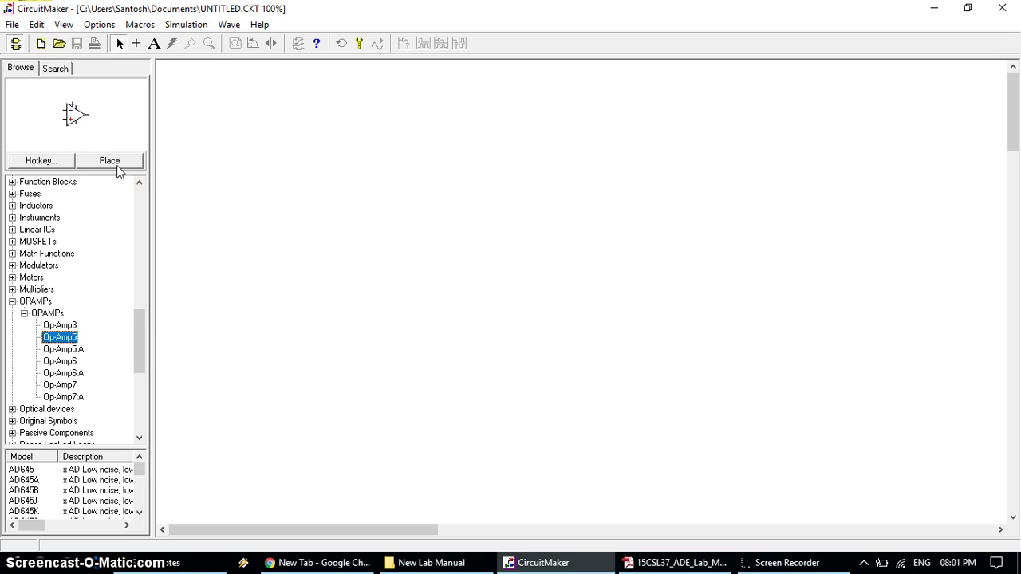
pyautogui.click(111, 162)
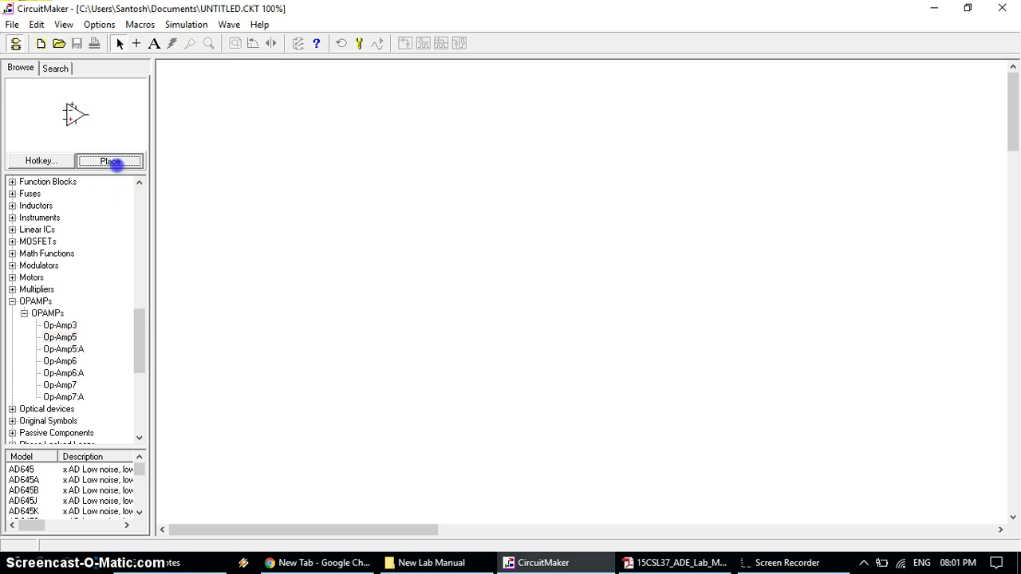
pyautogui.click(478, 267)
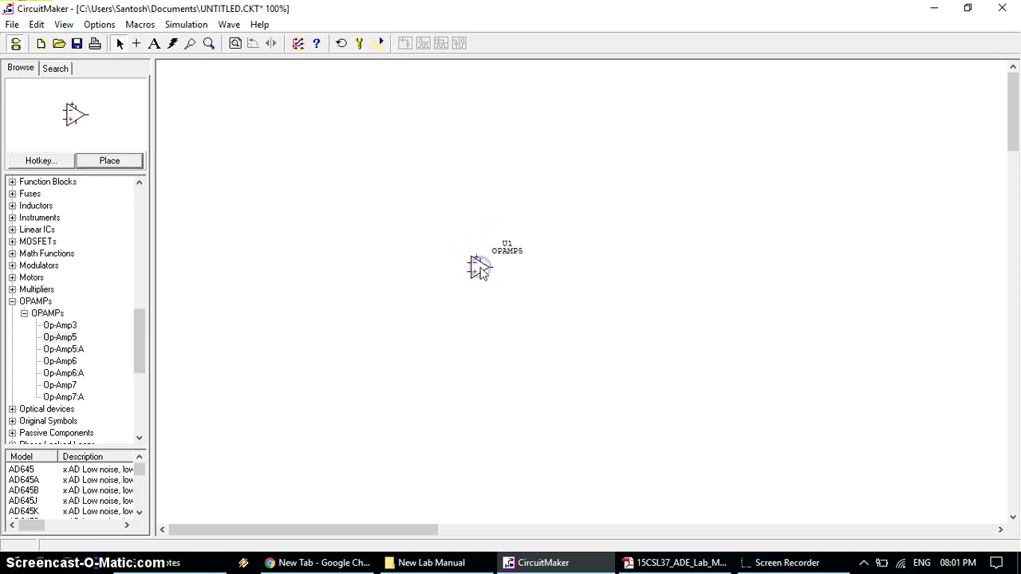
# Place a 1 kHz, -1/1V Signal Gen V1 left of the op-amp.
pyautogui.click(109, 120)
pyautogui.click(133, 339)
pyautogui.moveTo(137, 343); pyautogui.dragTo(141, 212)
pyautogui.click(65, 326)
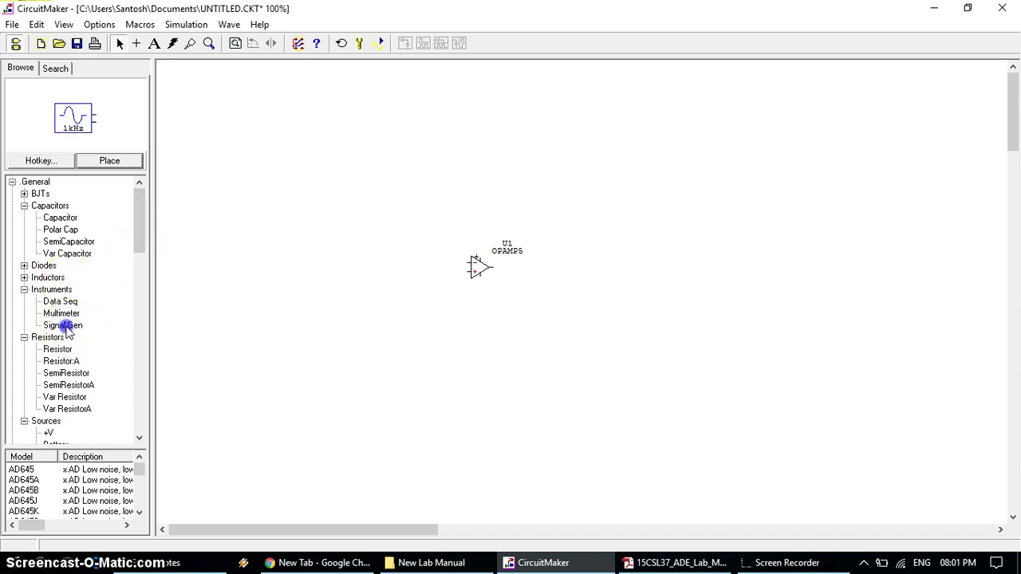
pyautogui.click(109, 161)
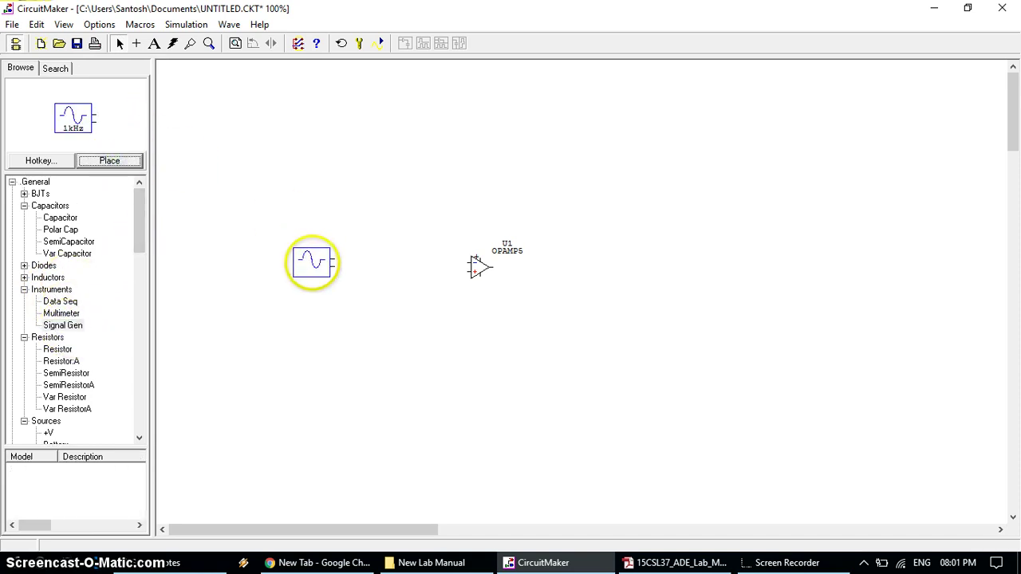
pyautogui.click(313, 262)
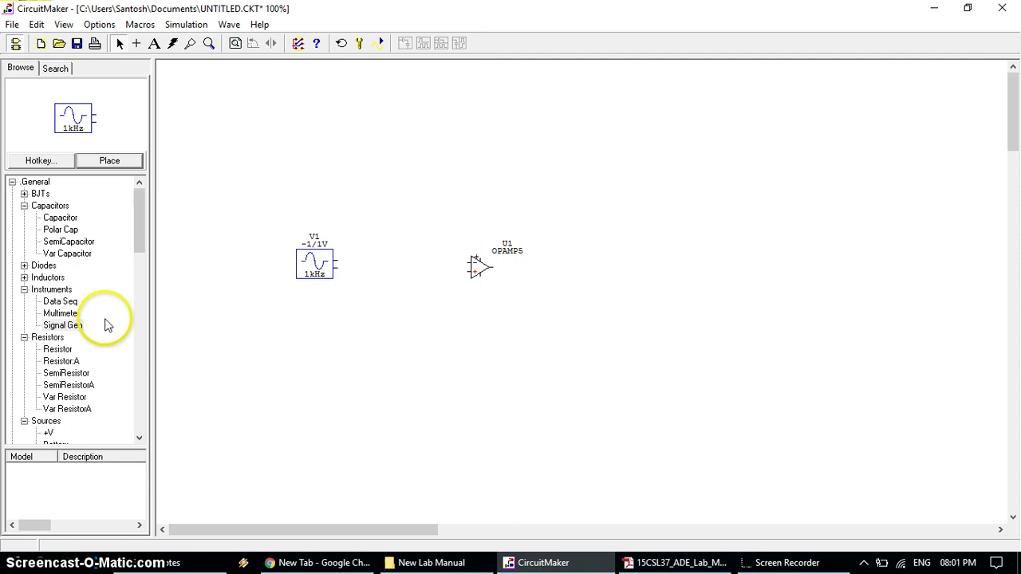
# Place two +V 10V sources: V2 above op-amp U1 and V3 below it.
pyautogui.click(139, 437)
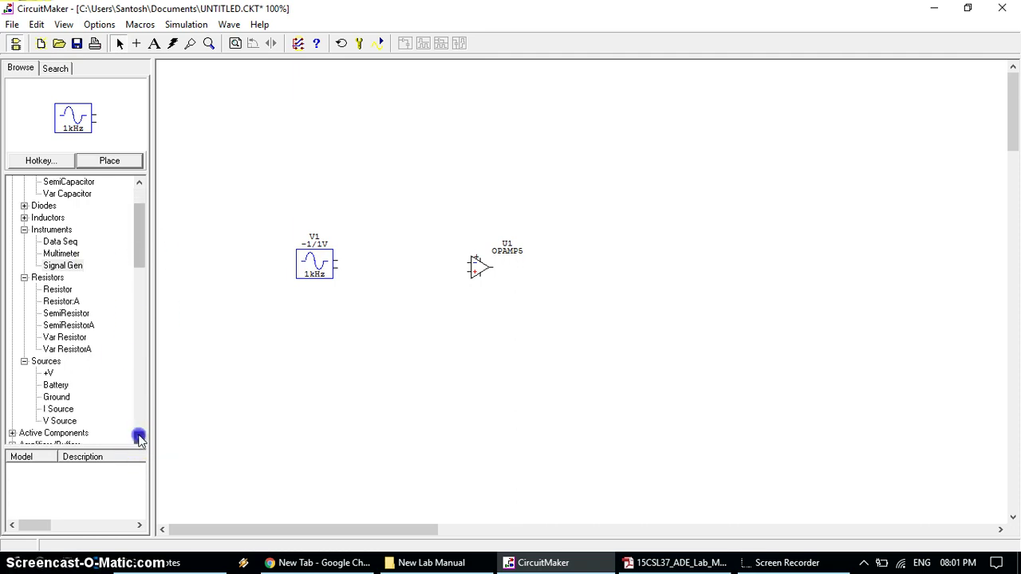
pyautogui.click(47, 373)
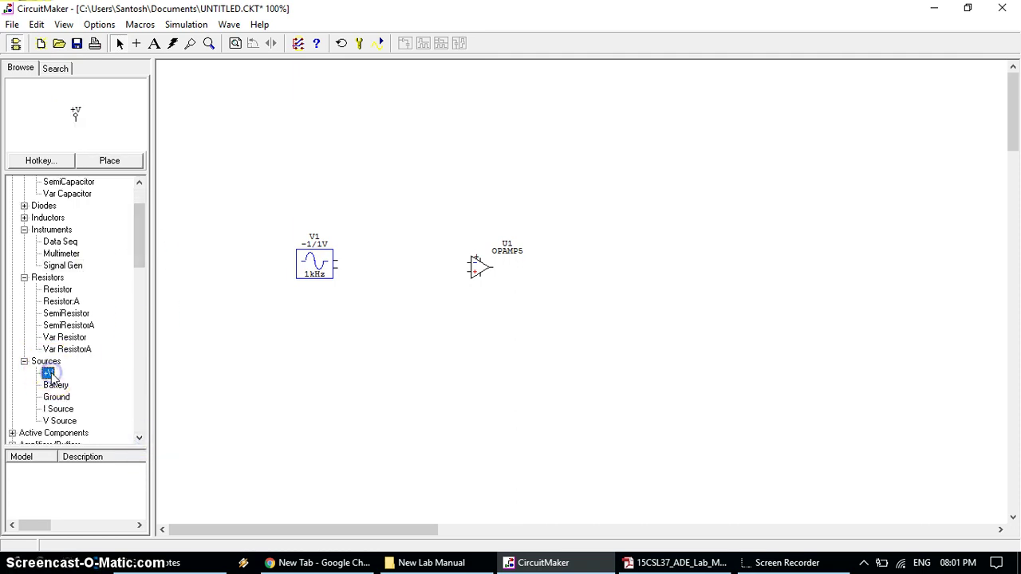
pyautogui.click(128, 161)
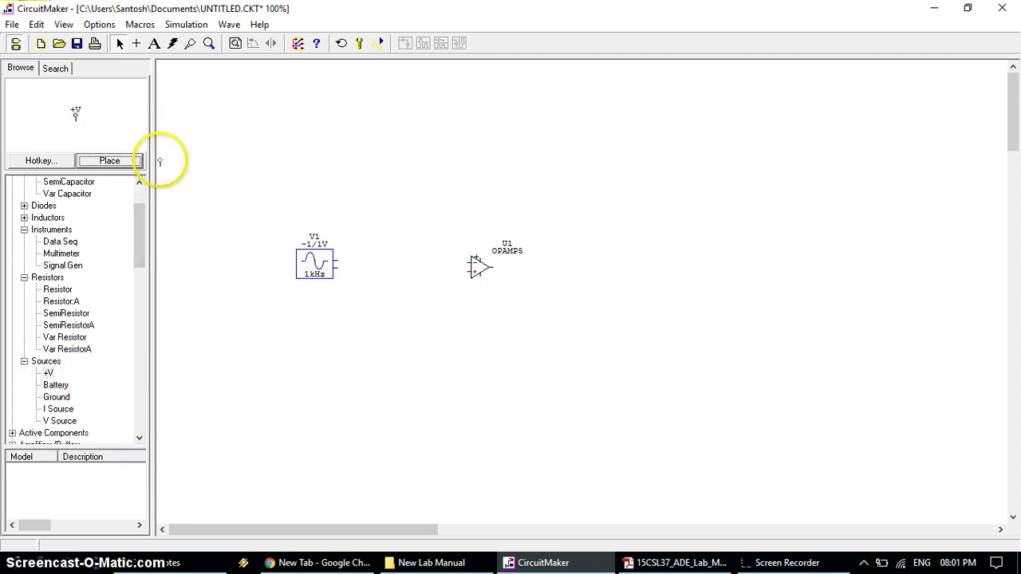
pyautogui.click(476, 196)
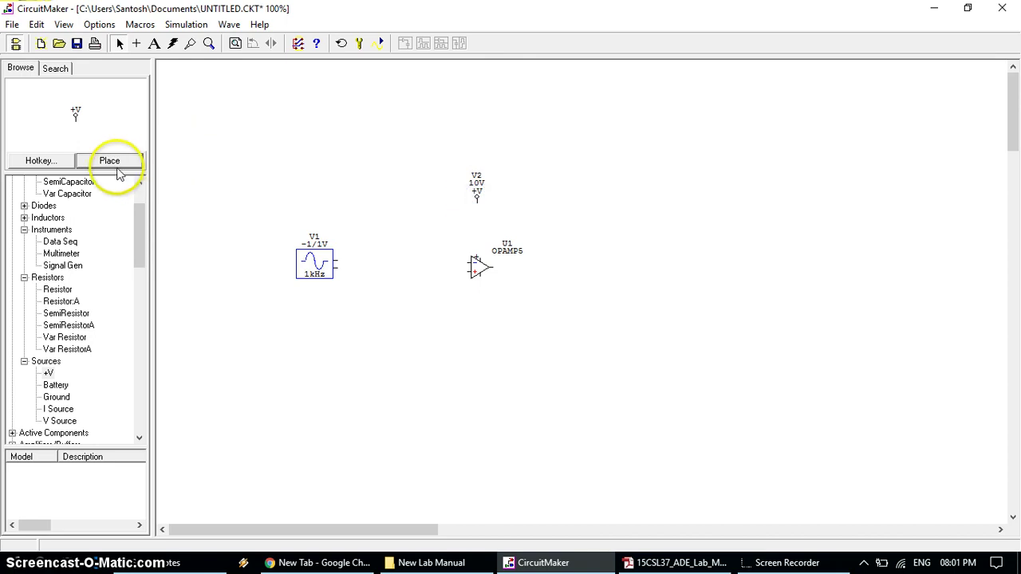
pyautogui.click(48, 373)
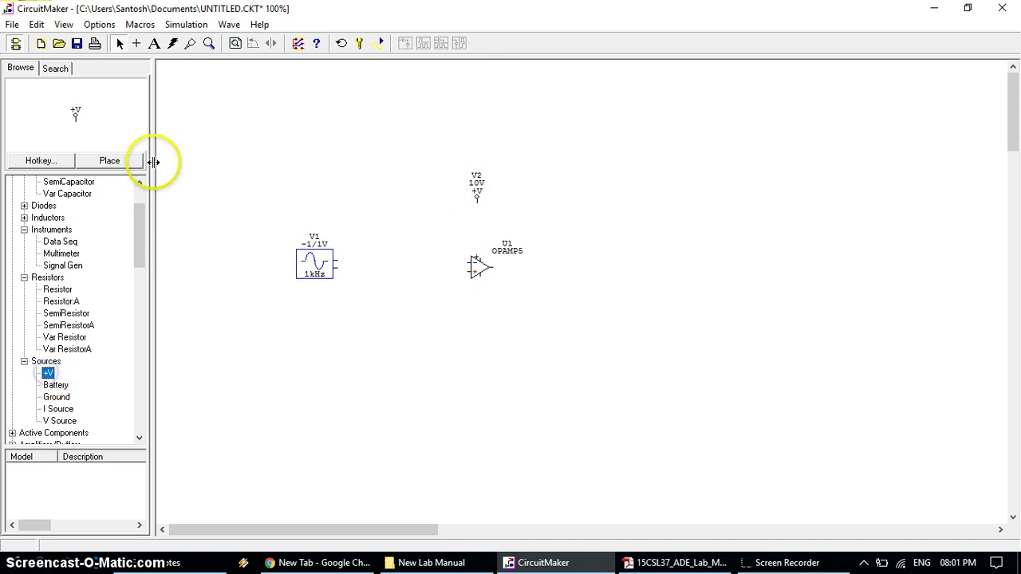
pyautogui.click(112, 162)
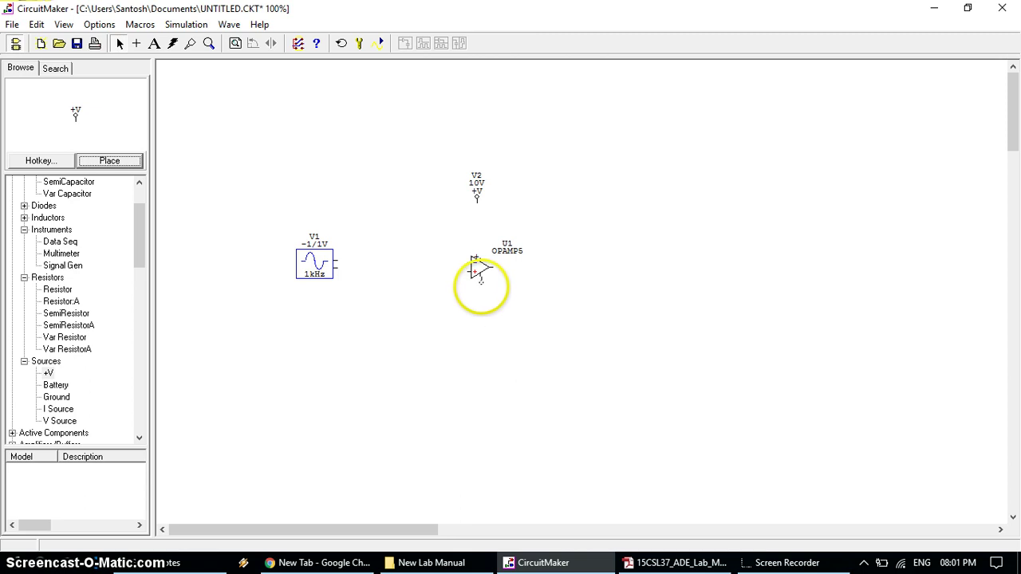
pyautogui.click(478, 325)
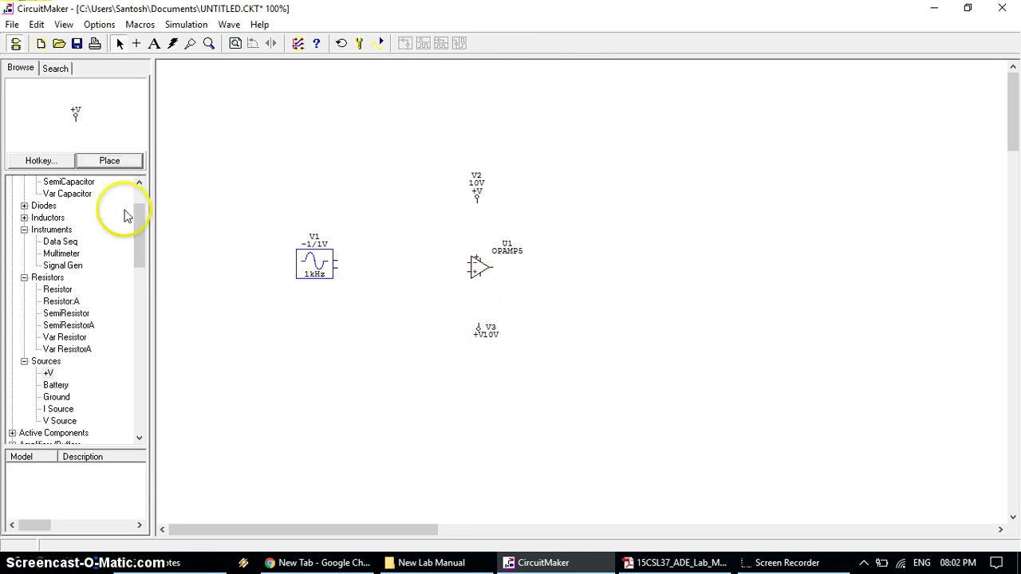
# Place vertical 1k resistors R1 and R2, stacked right of the op-amp.
pyautogui.click(58, 288)
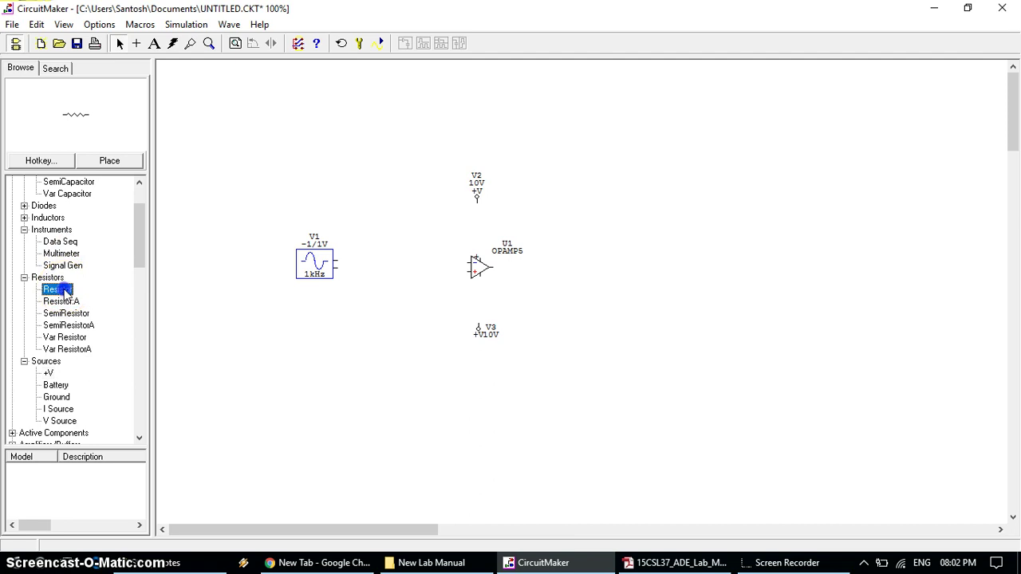
pyautogui.click(126, 165)
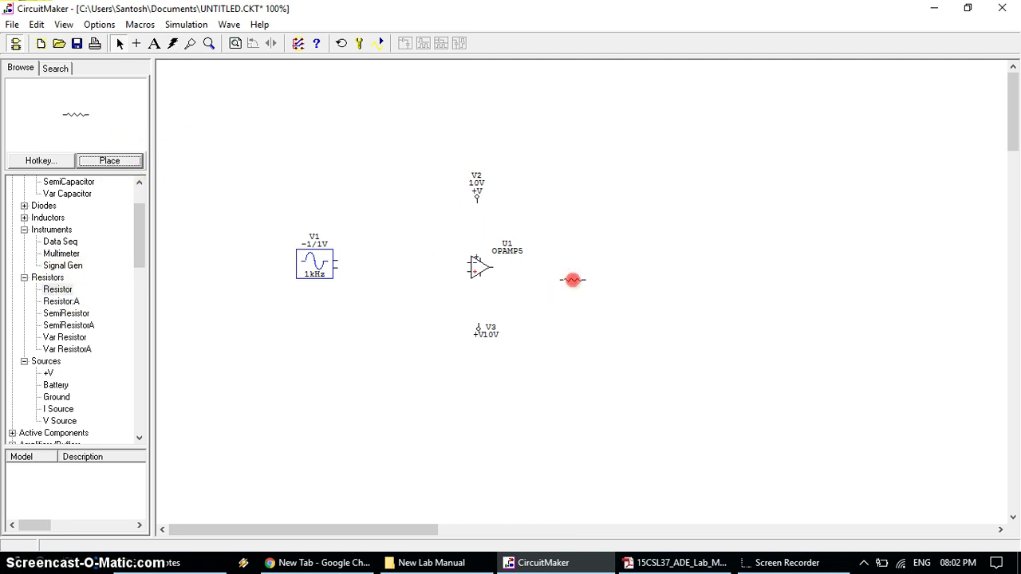
pyautogui.rightClick(573, 279)
pyautogui.click(566, 292)
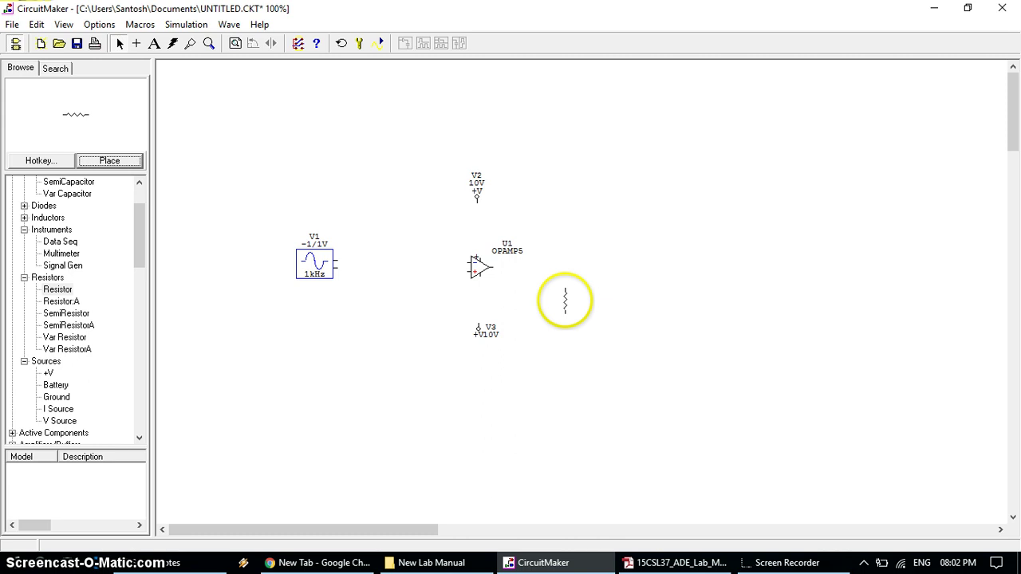
pyautogui.click(112, 162)
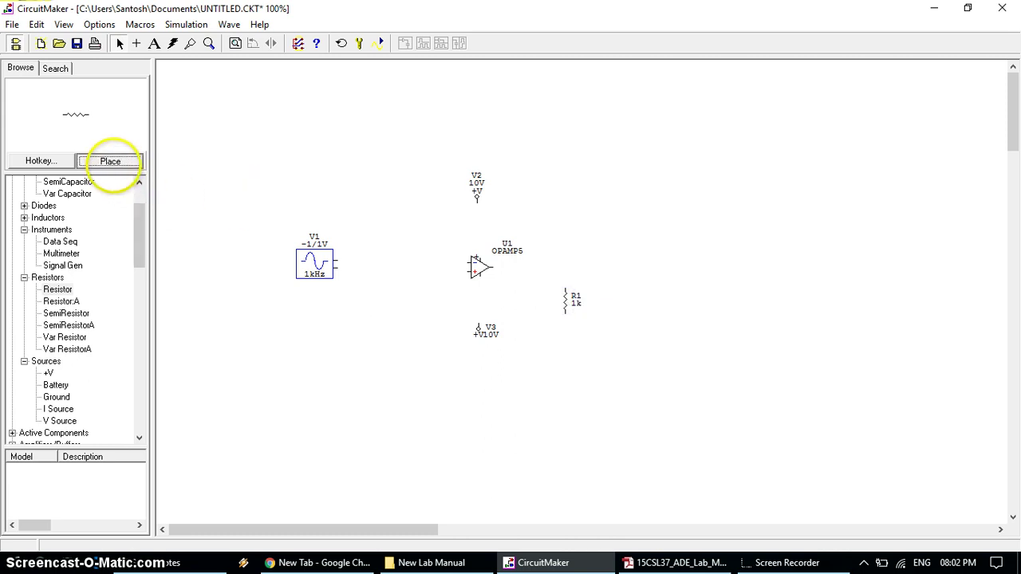
pyautogui.rightClick(565, 380)
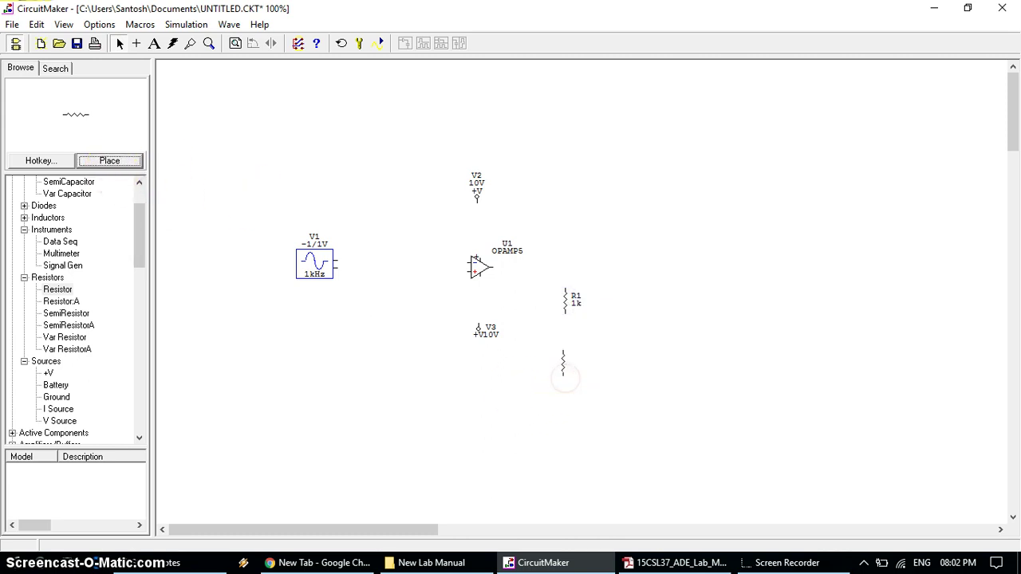
pyautogui.click(563, 363)
# Move V3 up and V2 down toward the op-amp, nudging V1 slightly down.
pyautogui.click(477, 327)
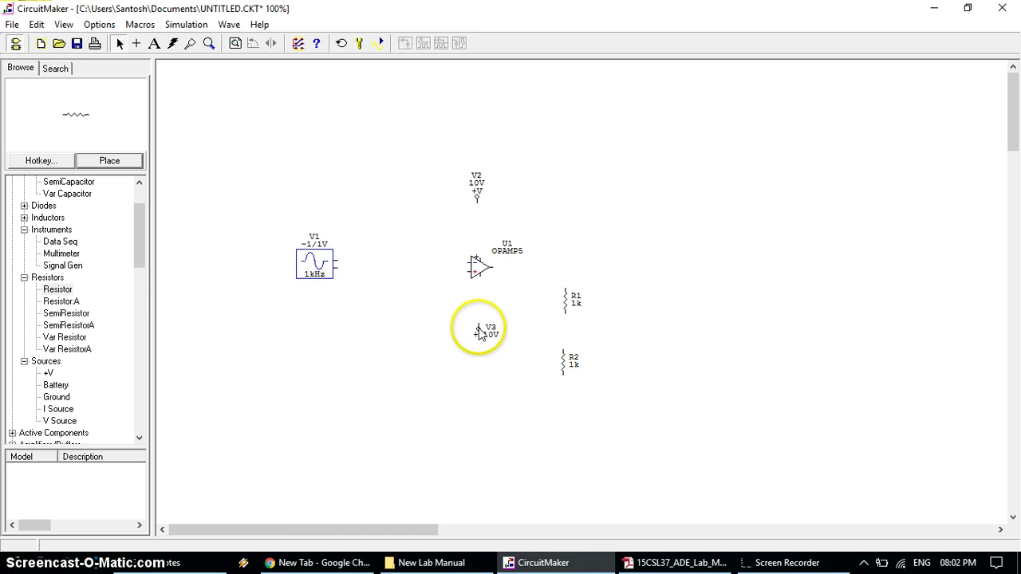
pyautogui.moveTo(478, 327); pyautogui.dragTo(480, 309)
pyautogui.moveTo(477, 199); pyautogui.dragTo(480, 227)
pyautogui.moveTo(333, 264); pyautogui.dragTo(327, 271)
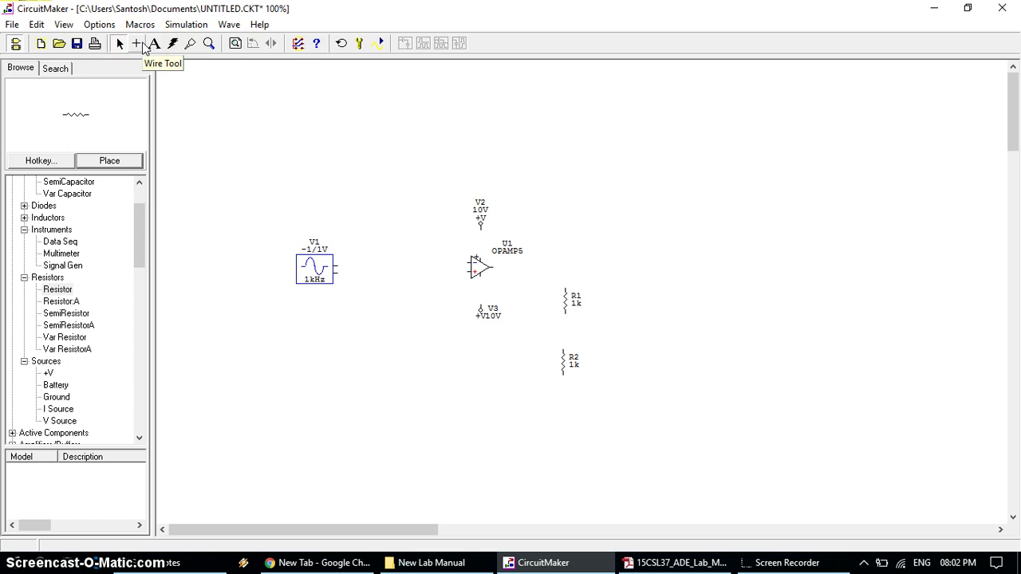
# Switch to Wire mode from the canvas context menu.
pyautogui.click(778, 172)
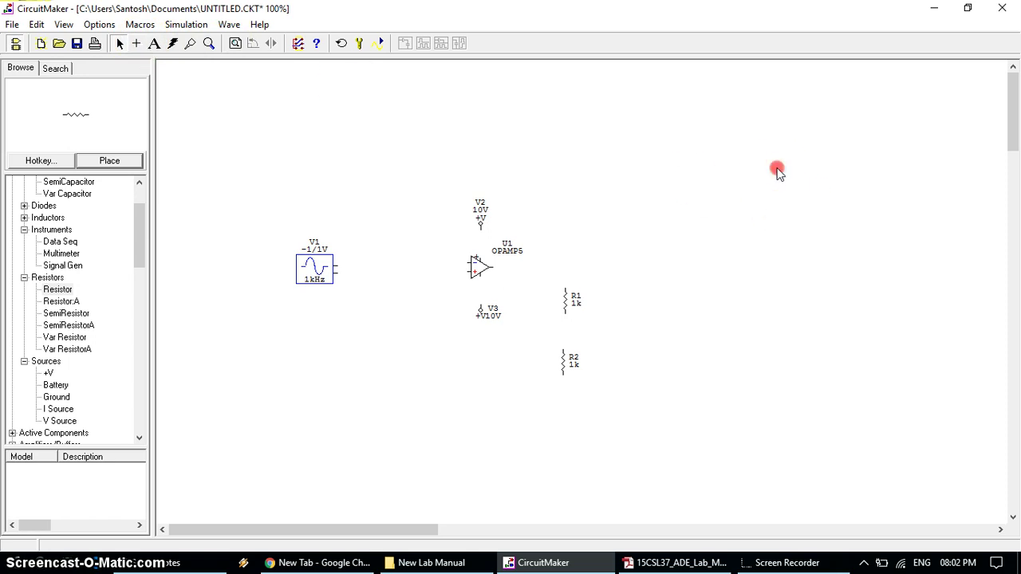
pyautogui.rightClick(778, 171)
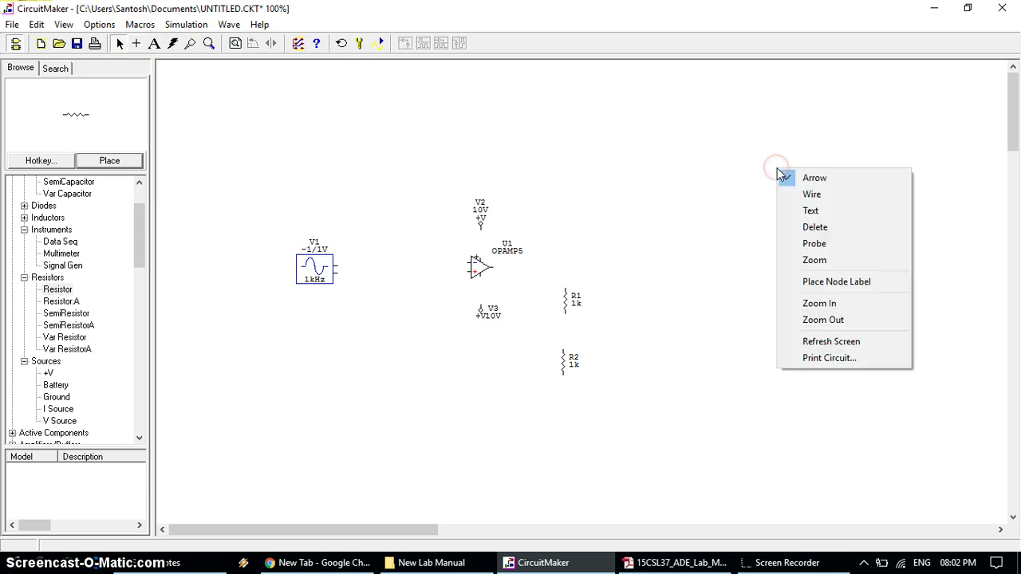
pyautogui.click(832, 193)
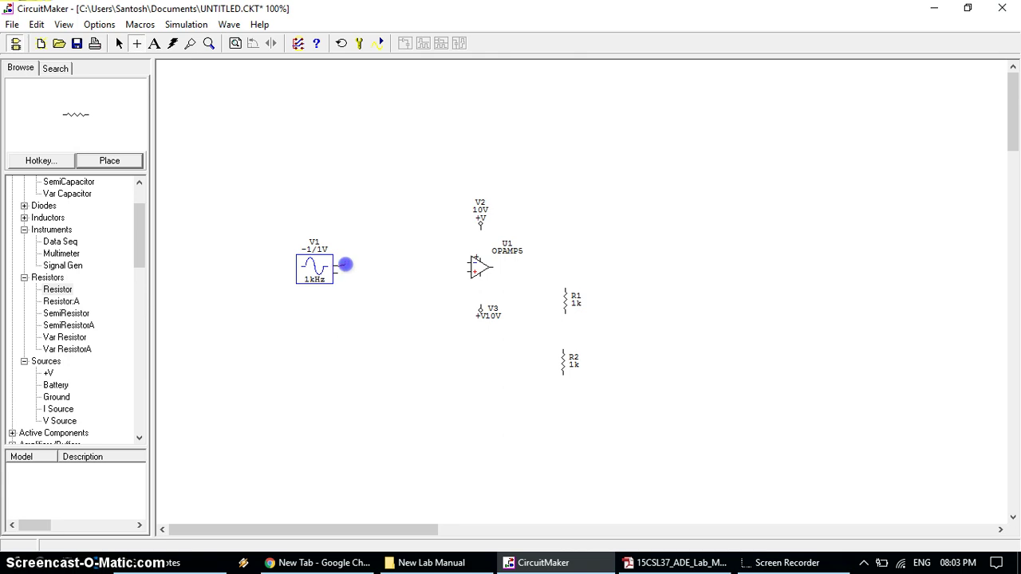
# Wire V1 and V2 to the op-amp, its output to R1, and the R1–R2 junction back.
pyautogui.moveTo(352, 263); pyautogui.dragTo(463, 262)
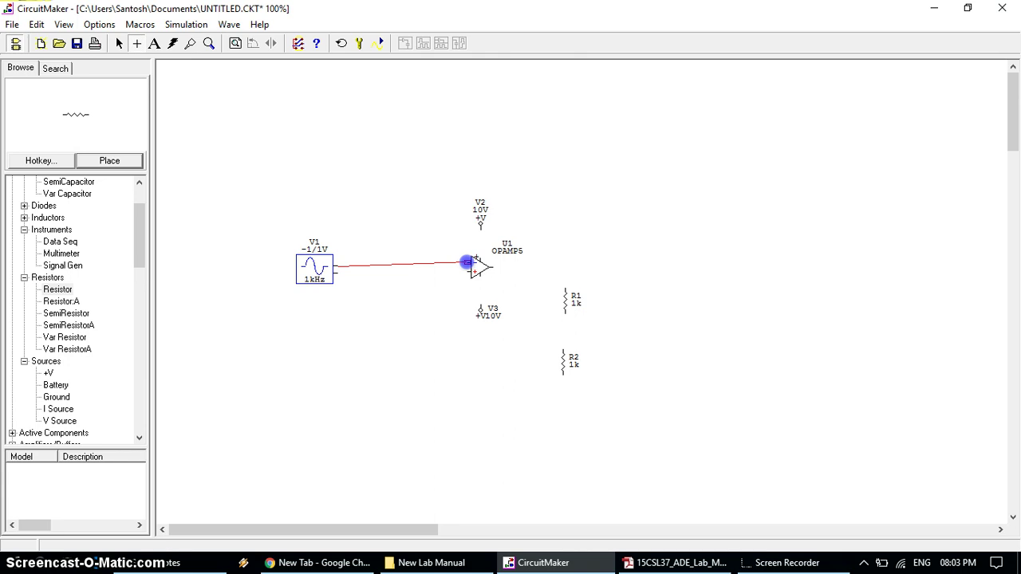
pyautogui.moveTo(467, 261); pyautogui.dragTo(468, 263)
pyautogui.click(479, 259)
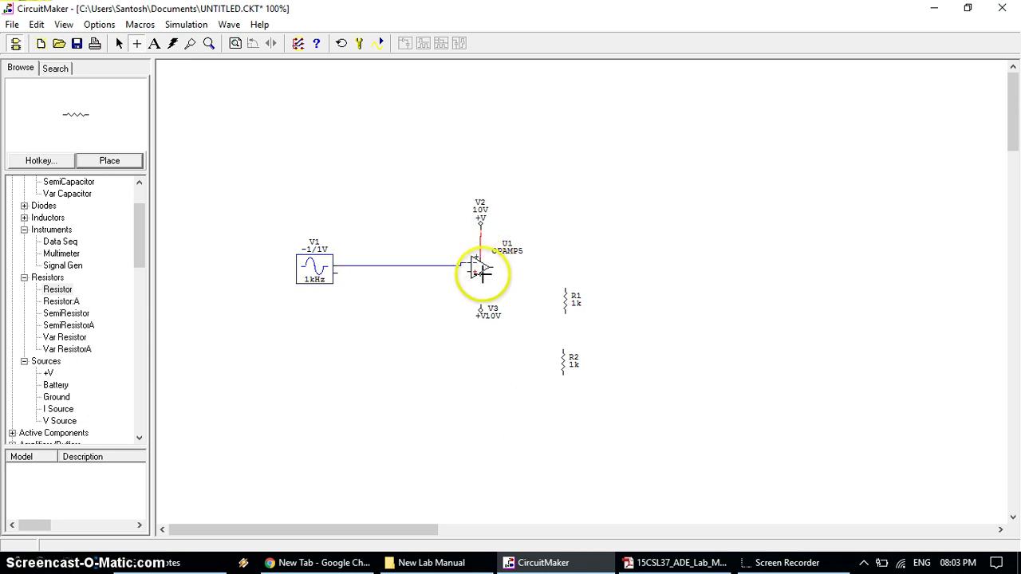
pyautogui.click(479, 286)
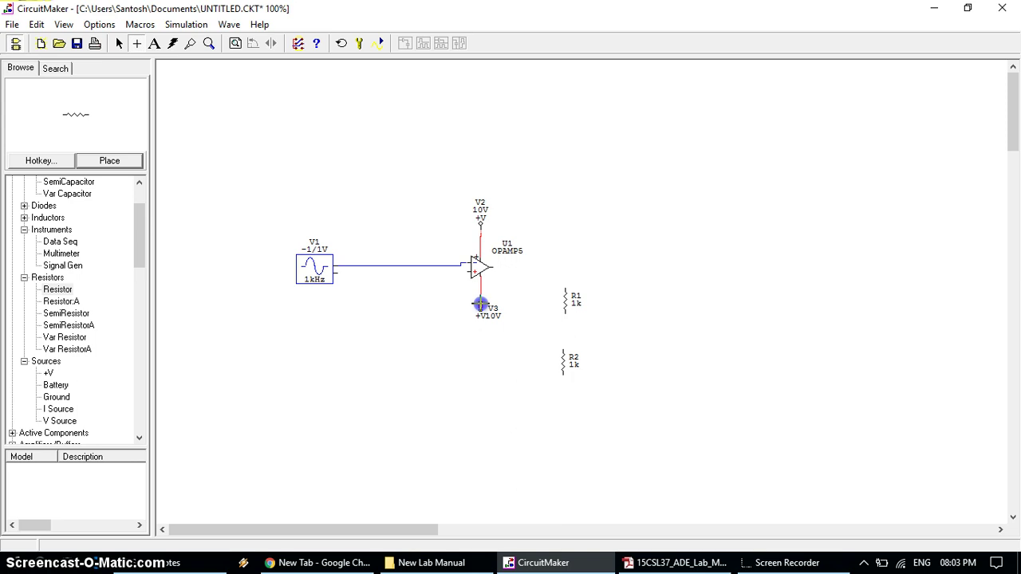
pyautogui.moveTo(493, 269); pyautogui.dragTo(561, 349)
pyautogui.moveTo(467, 271); pyautogui.dragTo(564, 326)
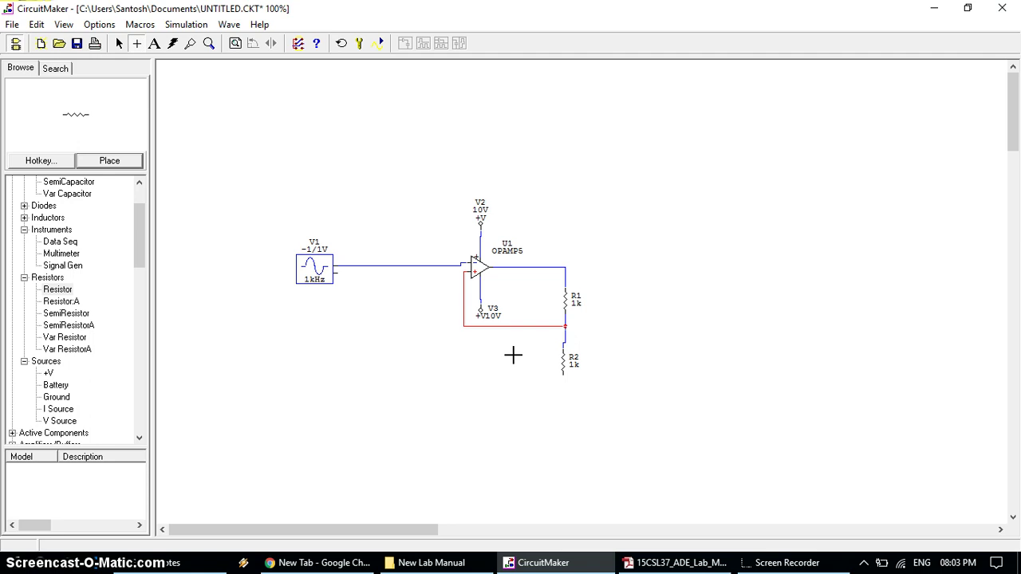
pyautogui.click(197, 254)
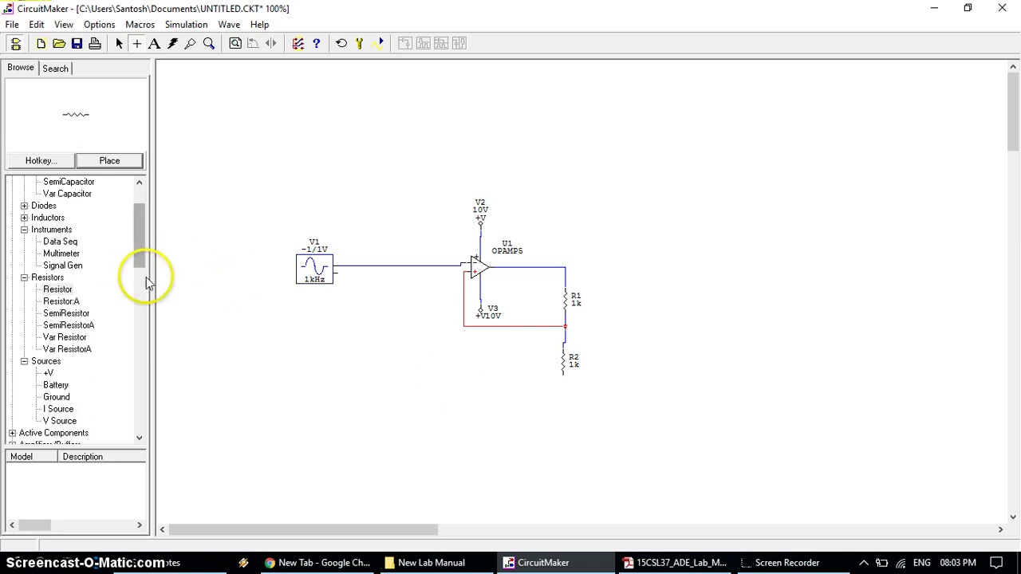
# Place grounds below V1 and R2, and wire V1's lower terminal and R2's bottom to them.
pyautogui.click(55, 396)
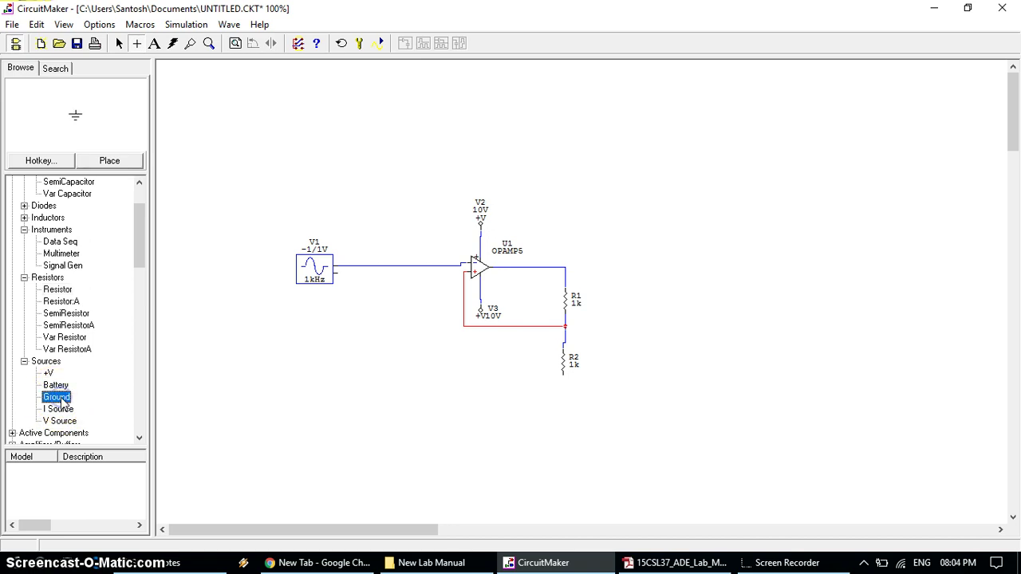
pyautogui.click(109, 161)
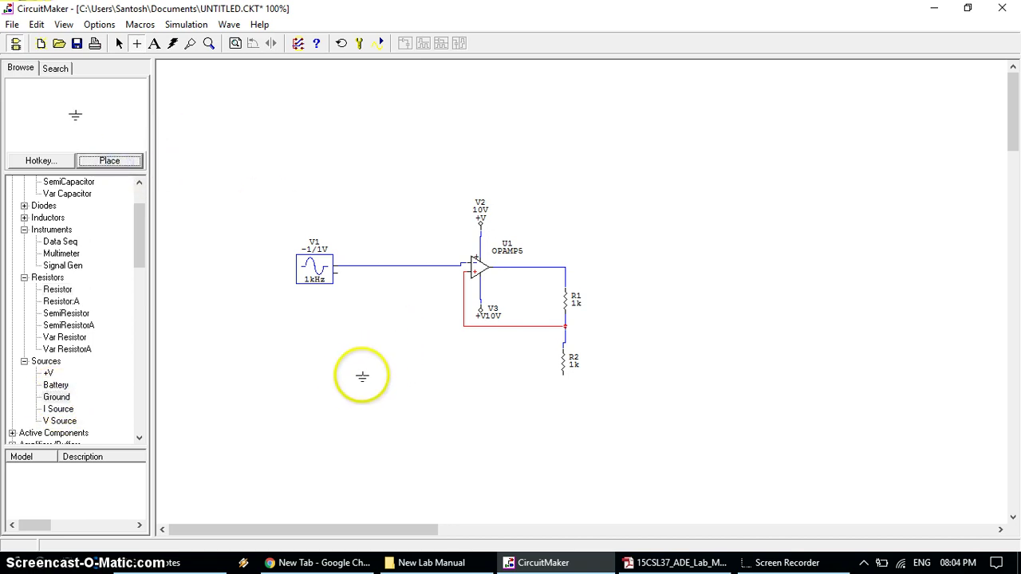
pyautogui.click(348, 379)
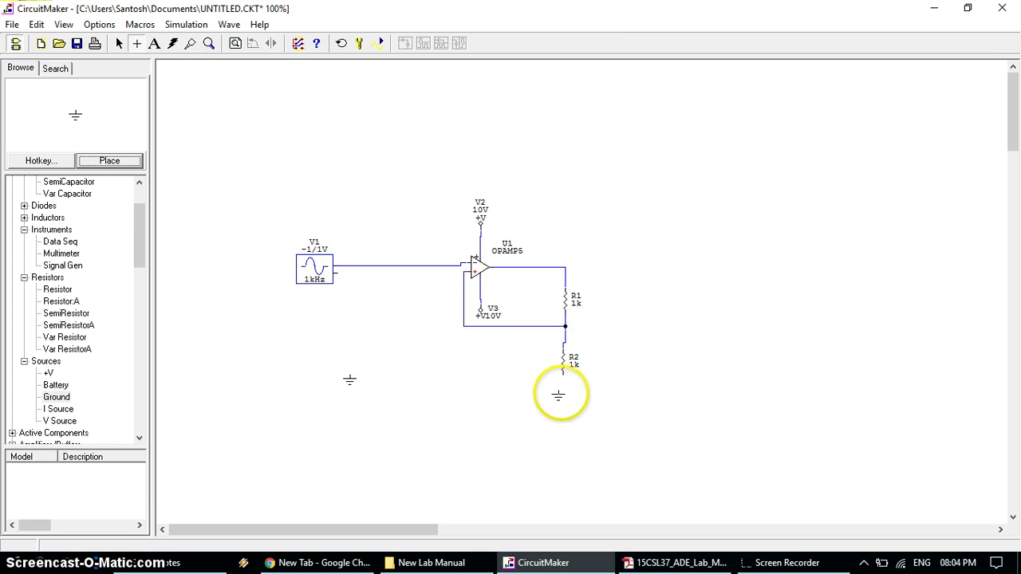
pyautogui.click(562, 393)
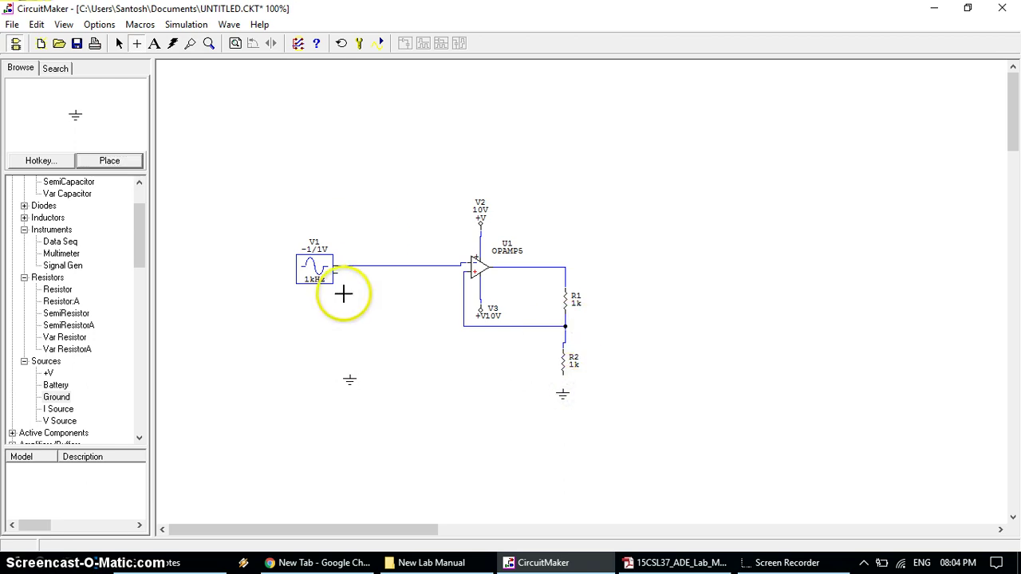
pyautogui.moveTo(338, 274); pyautogui.dragTo(349, 375)
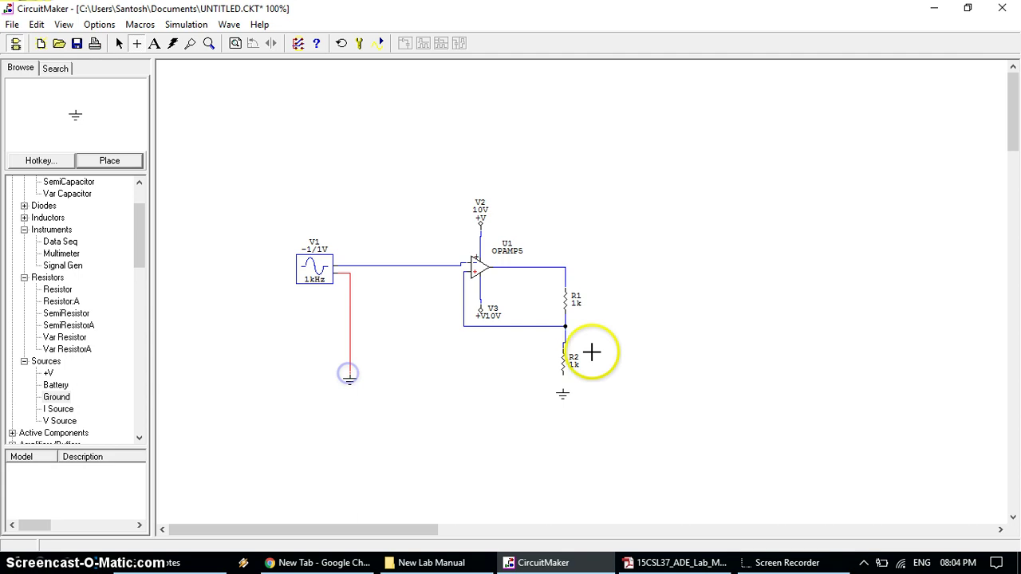
pyautogui.click(564, 381)
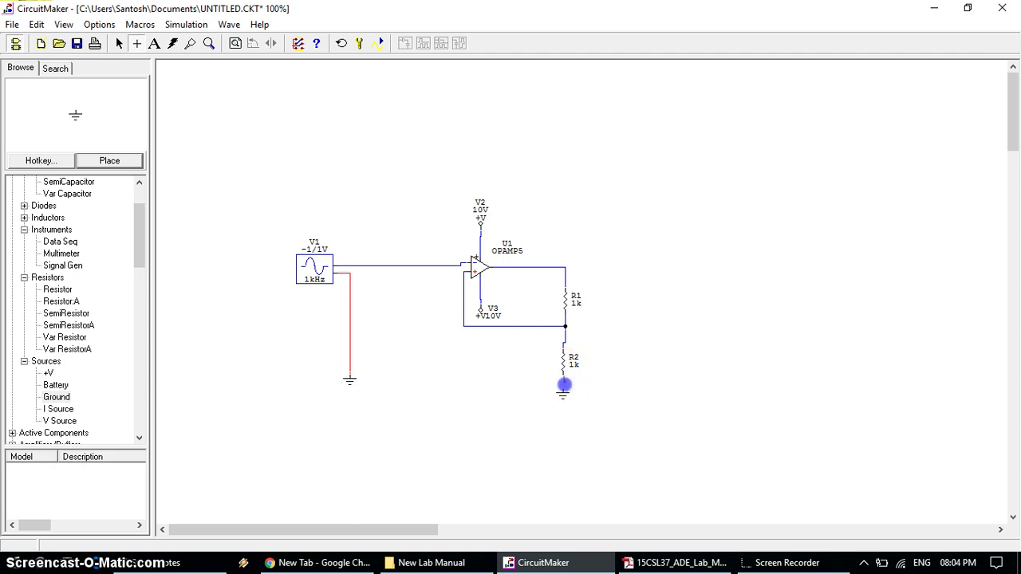
pyautogui.moveTo(563, 390); pyautogui.dragTo(563, 391)
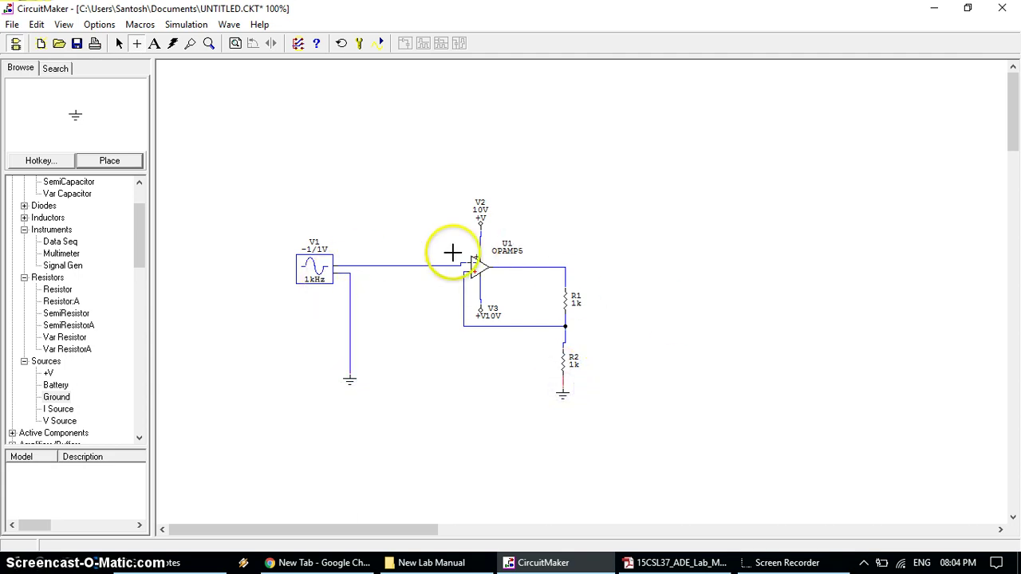
pyautogui.rightClick(732, 202)
pyautogui.click(743, 212)
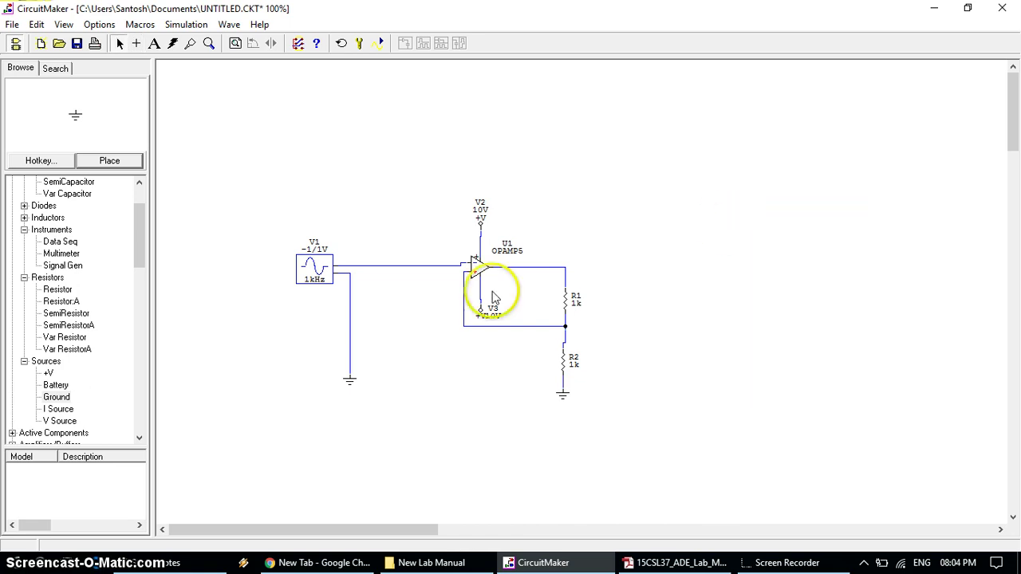
pyautogui.click(318, 265)
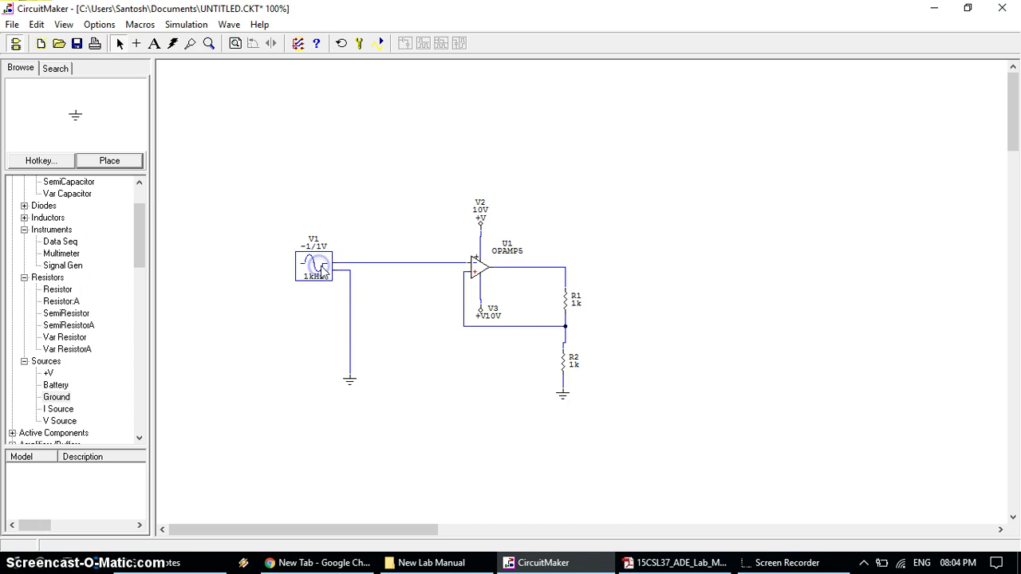
pyautogui.click(563, 359)
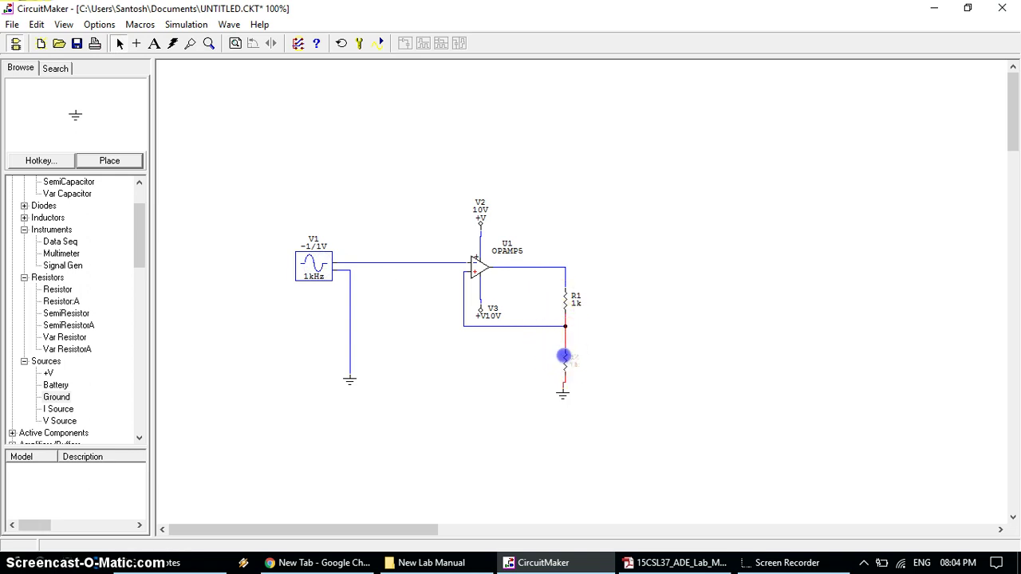
pyautogui.click(562, 392)
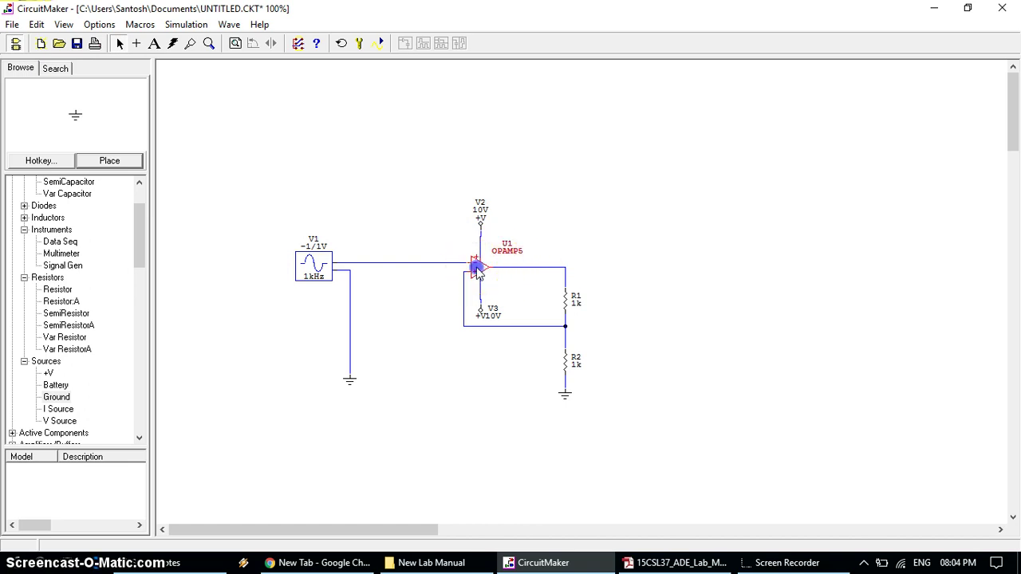
pyautogui.click(476, 271)
# Switch op-amp U1's subcircuit model from OPAMP5 to UA741.
pyautogui.doubleClick(476, 271)
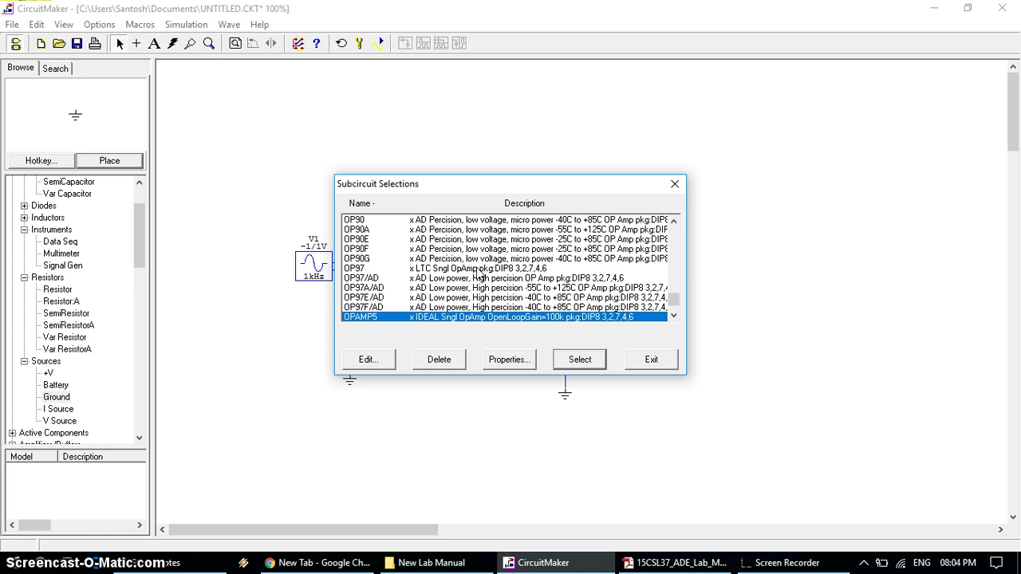
pyautogui.press('u')
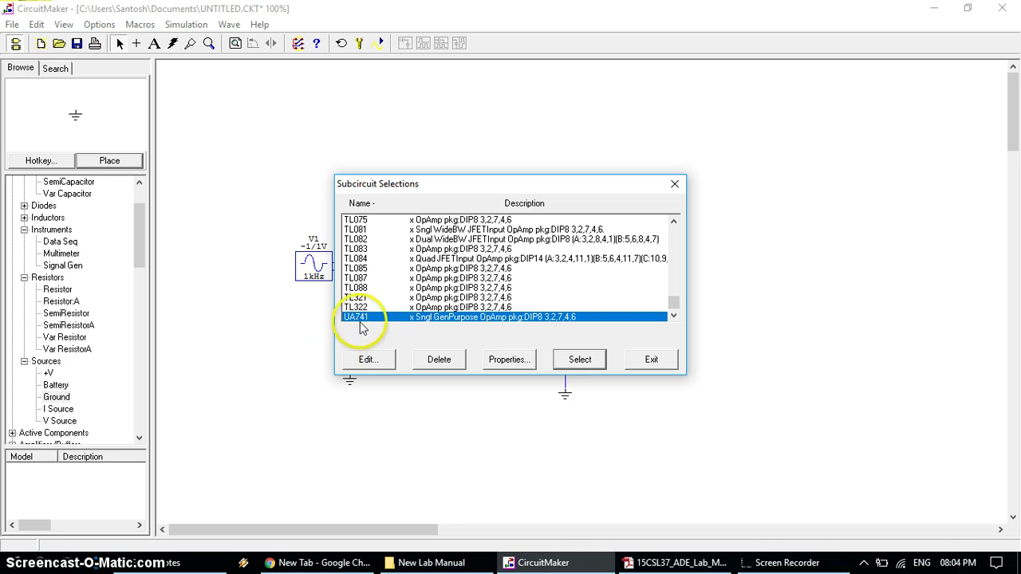
pyautogui.click(570, 364)
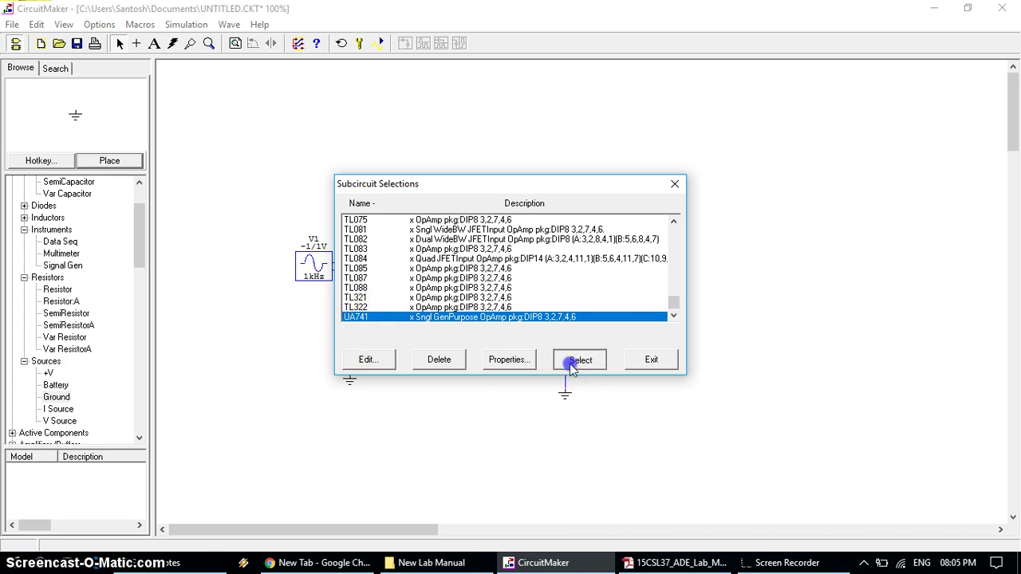
pyautogui.click(638, 366)
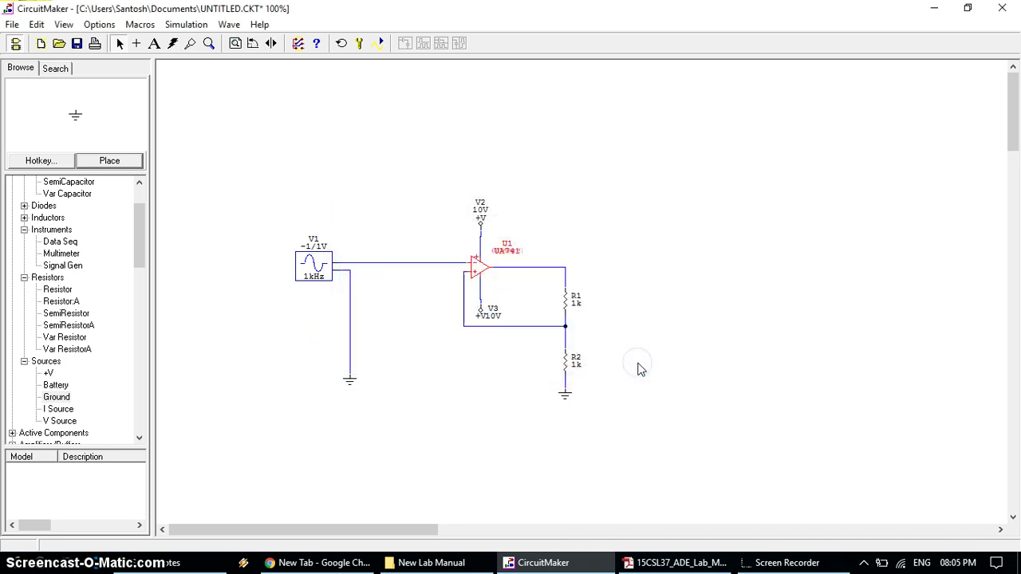
# Set supply V2 to +12V and supply V3 to -12V.
pyautogui.click(546, 216)
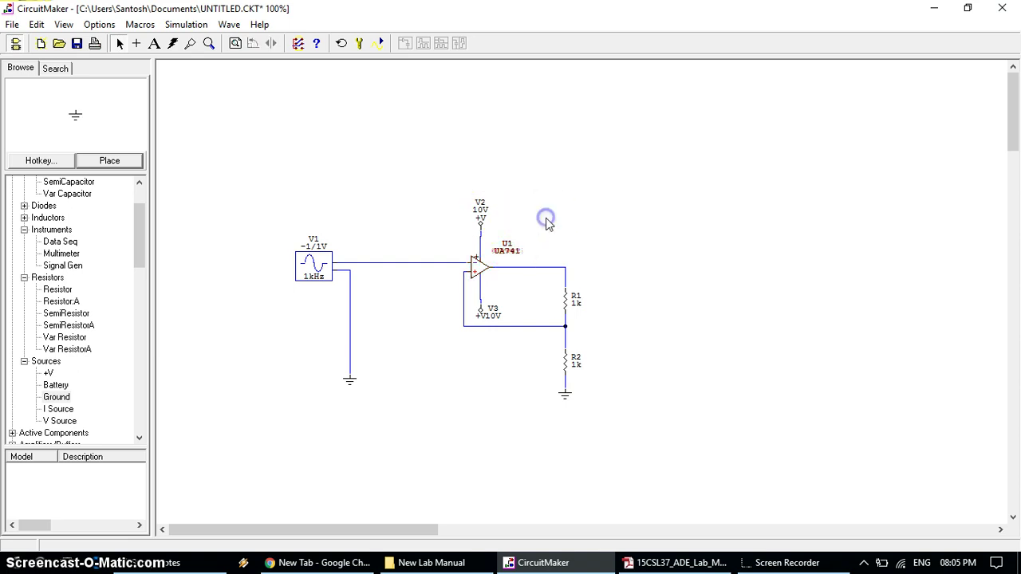
pyautogui.doubleClick(481, 215)
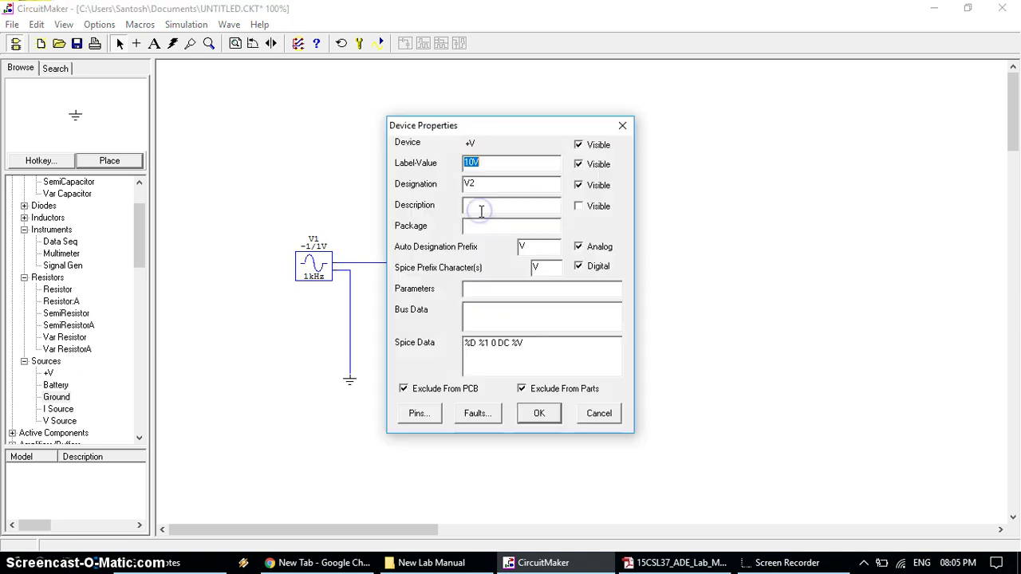
pyautogui.click(467, 163)
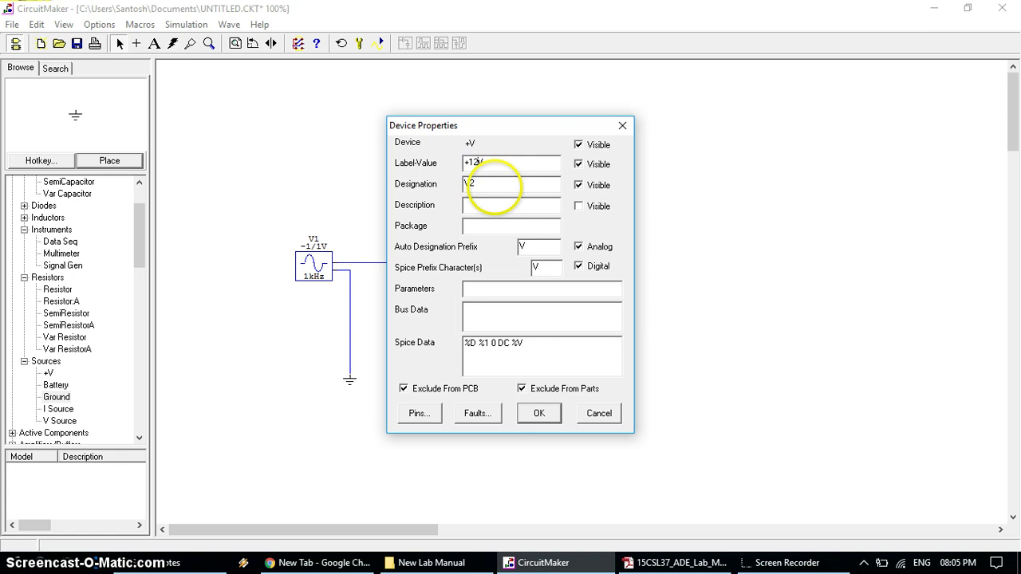
pyautogui.click(539, 413)
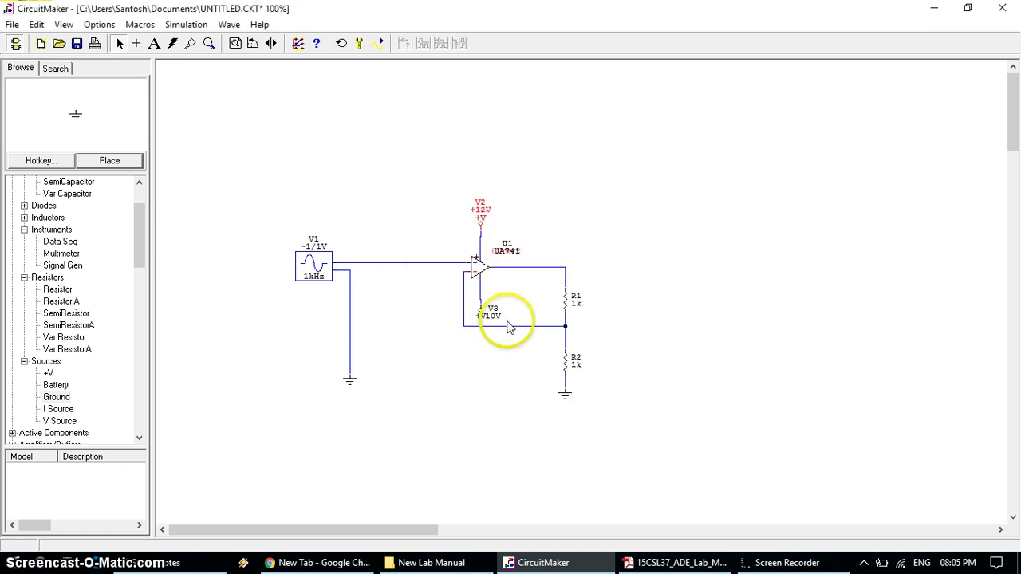
pyautogui.doubleClick(496, 317)
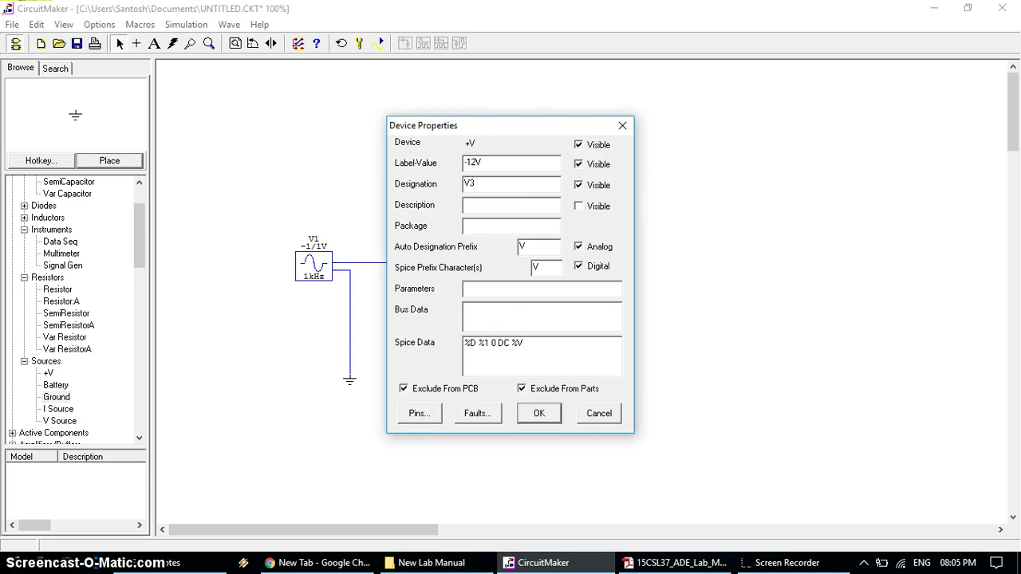
pyautogui.click(468, 162)
pyautogui.click(540, 413)
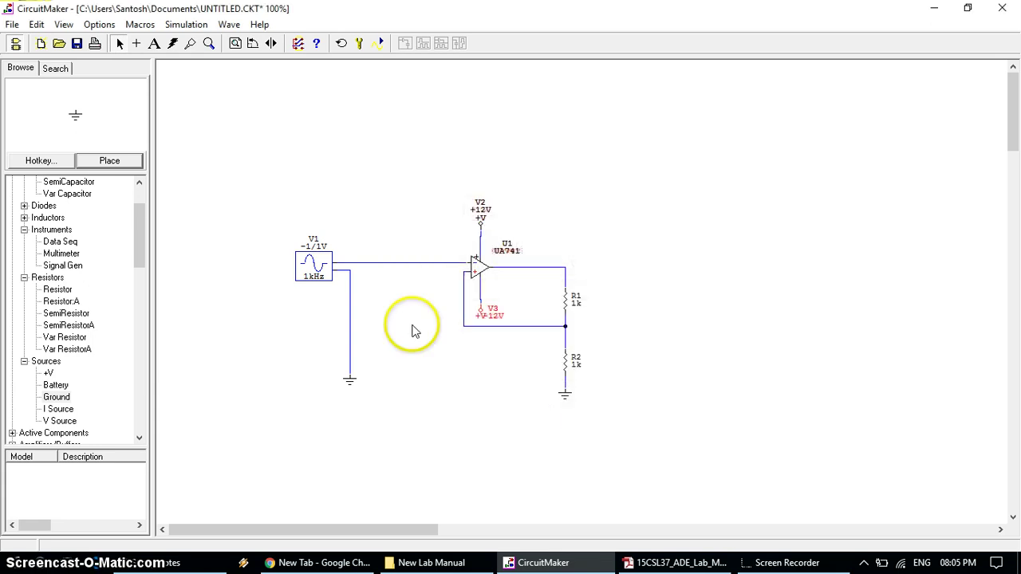
# Set resistor R1 to 15k and R2 to 10k.
pyautogui.doubleClick(566, 300)
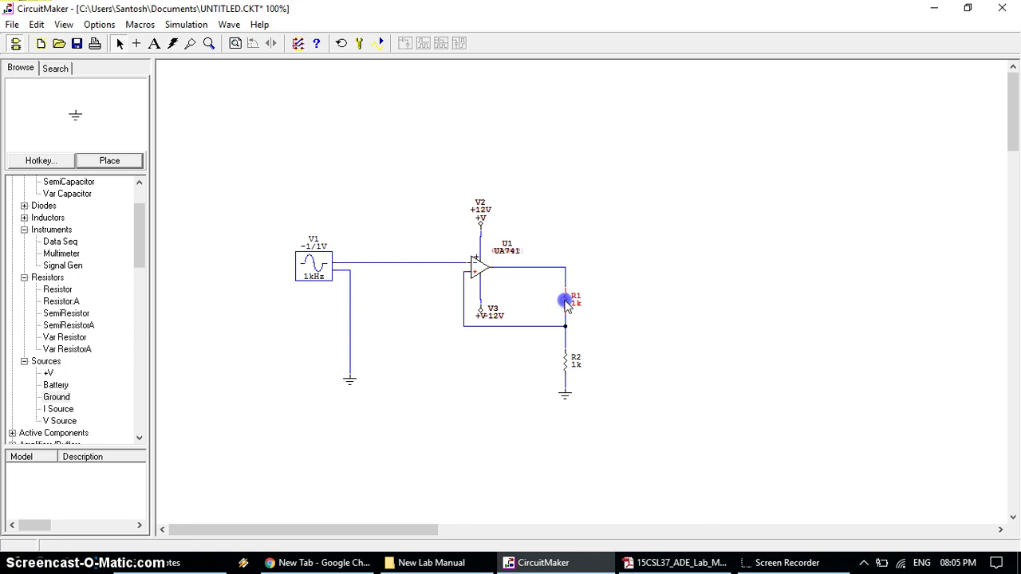
pyautogui.press('End')
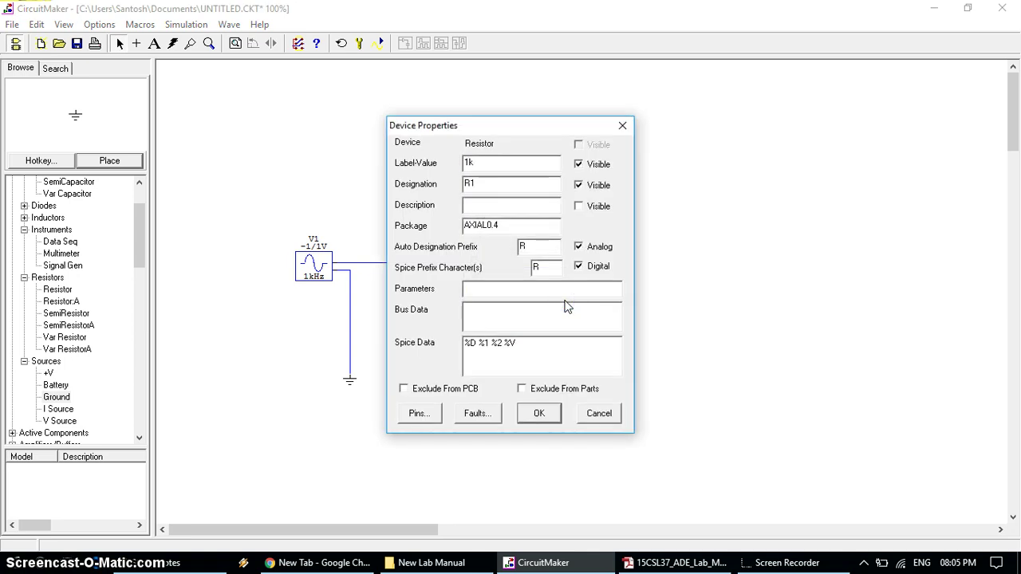
pyautogui.click(539, 413)
pyautogui.doubleClick(573, 367)
pyautogui.click(536, 413)
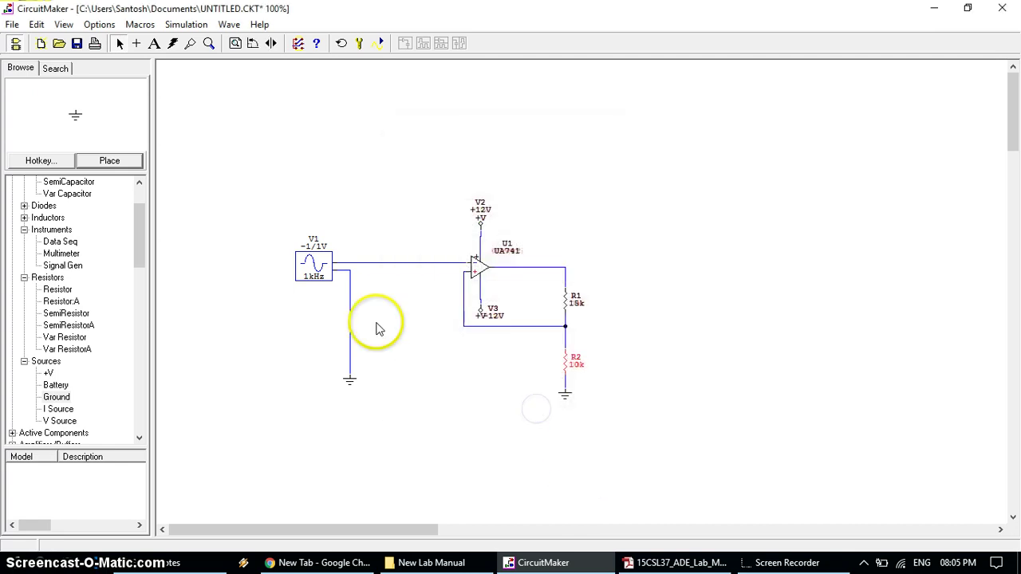
pyautogui.click(290, 311)
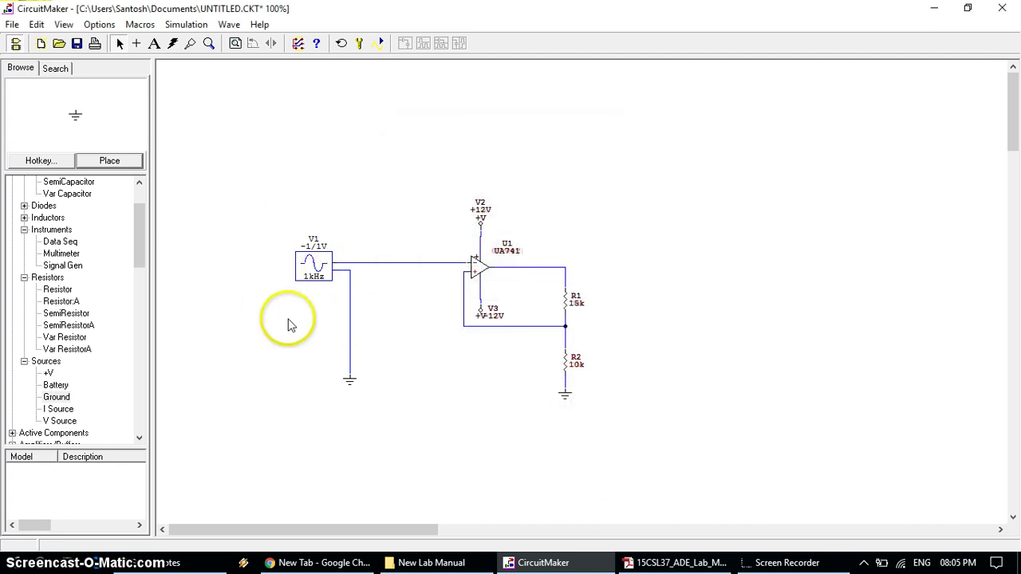
# Set V1's sine Peak Amplitude to 10V, giving -10/10V at 1kHz.
pyautogui.click(313, 266)
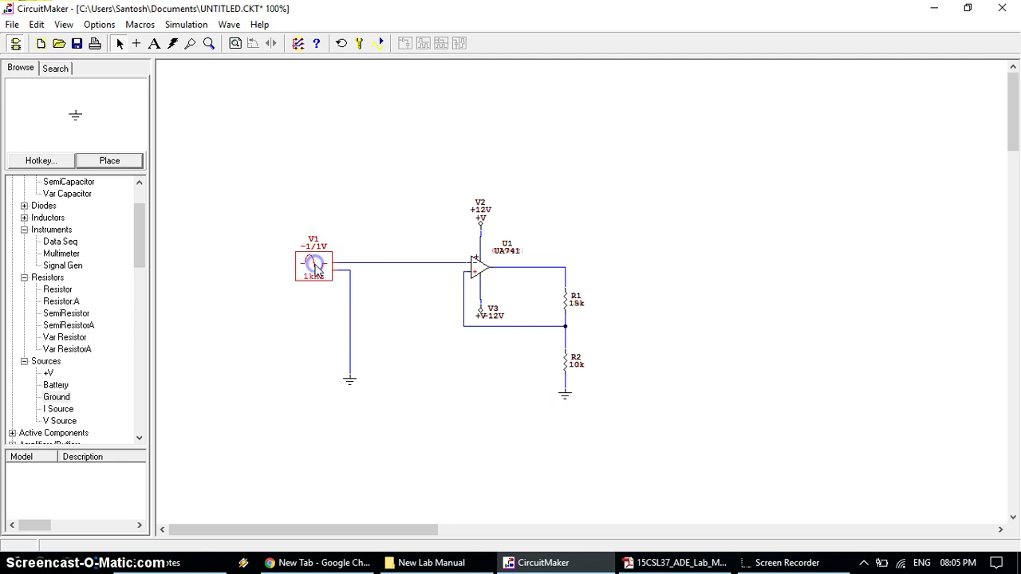
pyautogui.doubleClick(314, 266)
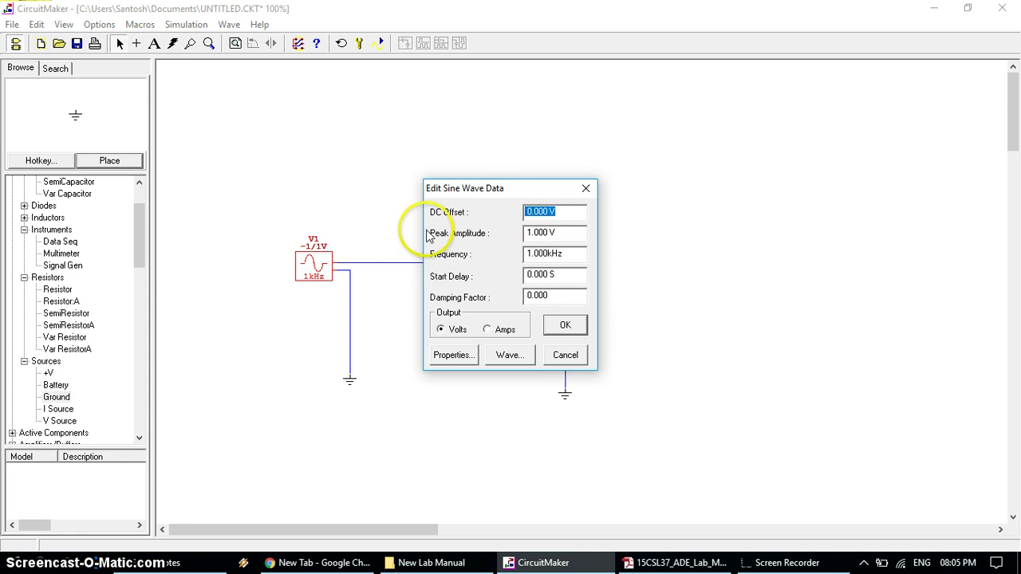
pyautogui.click(545, 232)
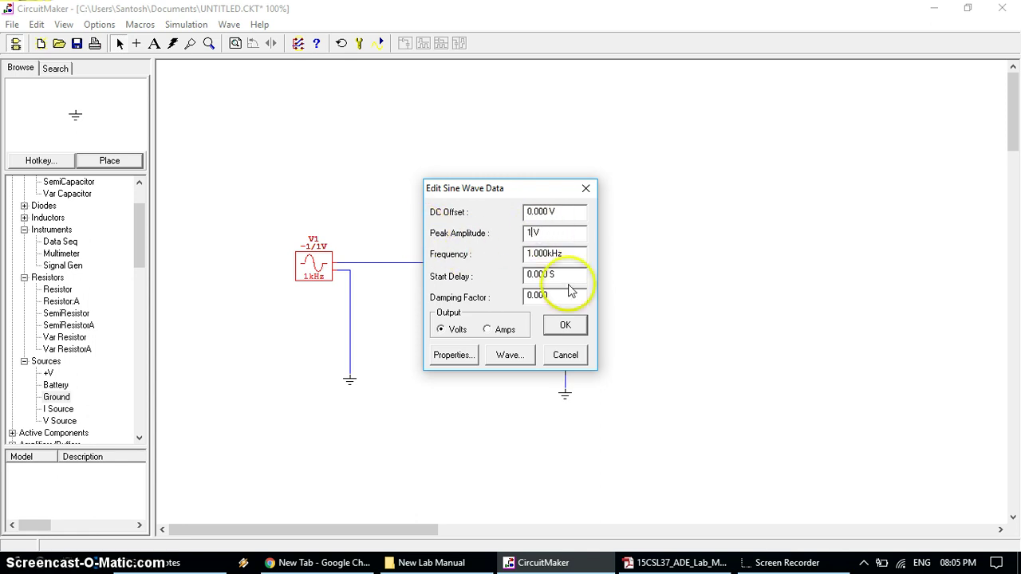
pyautogui.click(565, 324)
pyautogui.click(412, 329)
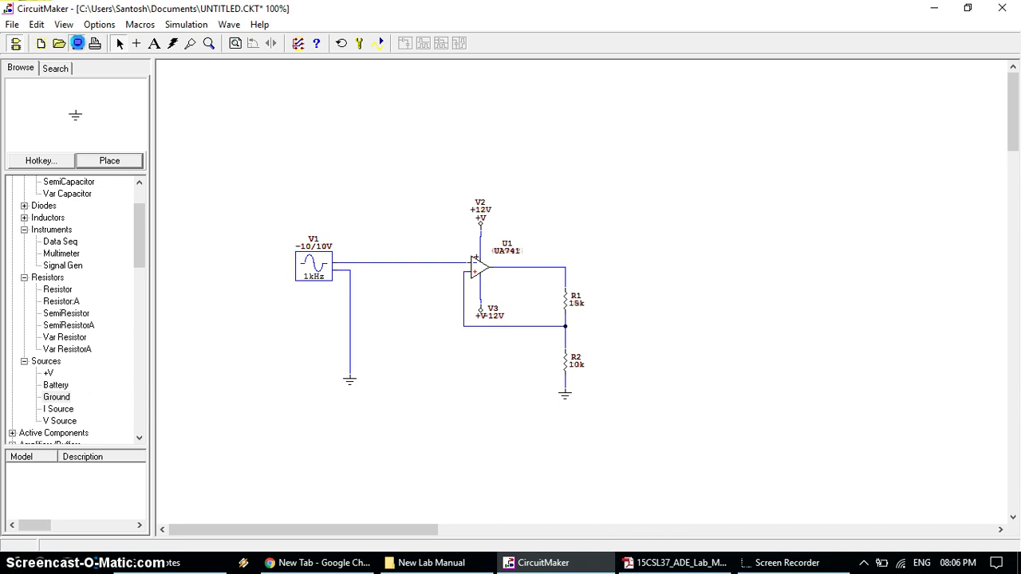
# Save the circuit in Documents, replacing UNTITLED with the file name 1b_sim.CKT.
pyautogui.click(77, 44)
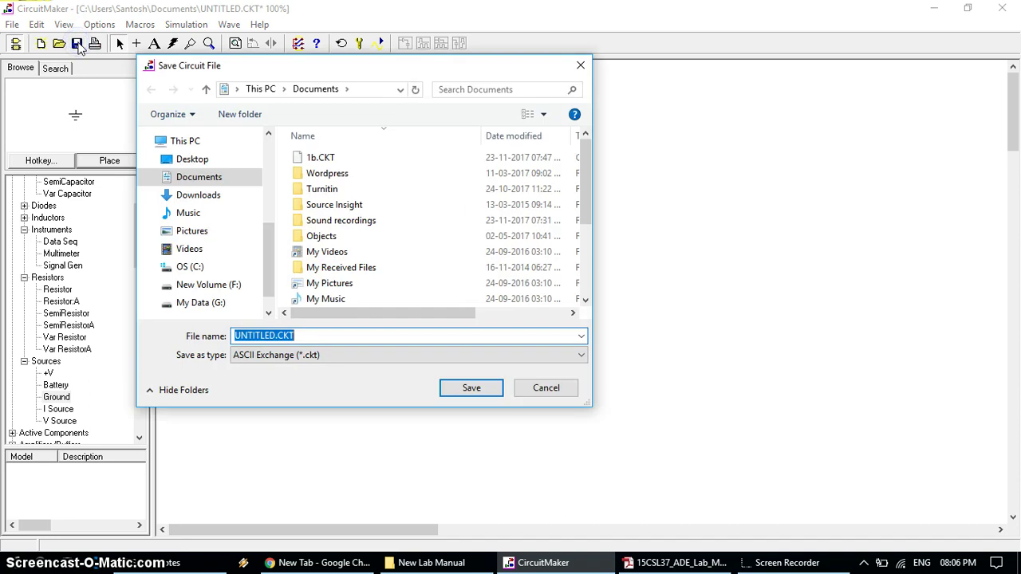
pyautogui.click(276, 336)
pyautogui.moveTo(276, 336); pyautogui.dragTo(150, 341)
pyautogui.write('1b_sim')
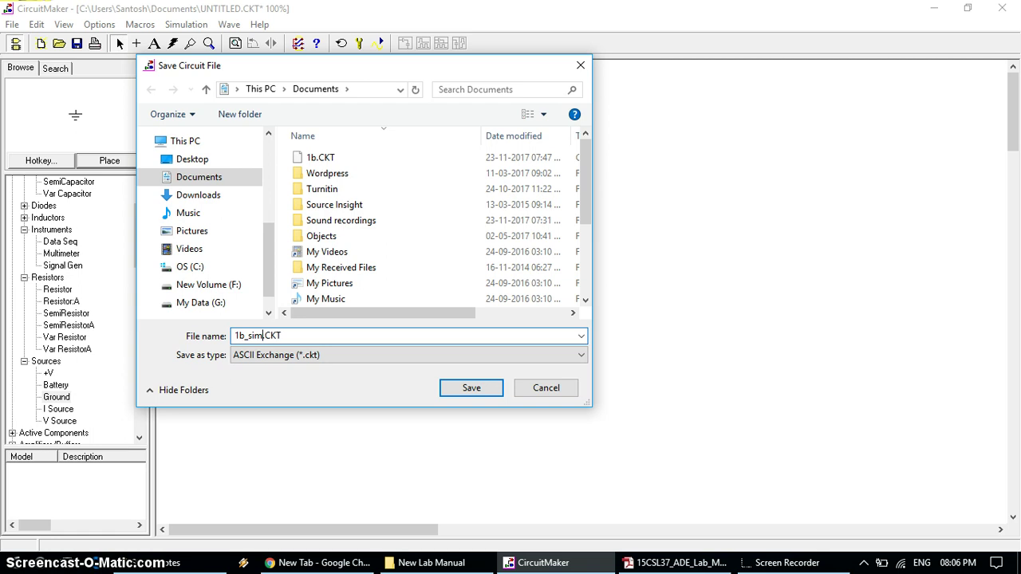
pyautogui.click(466, 390)
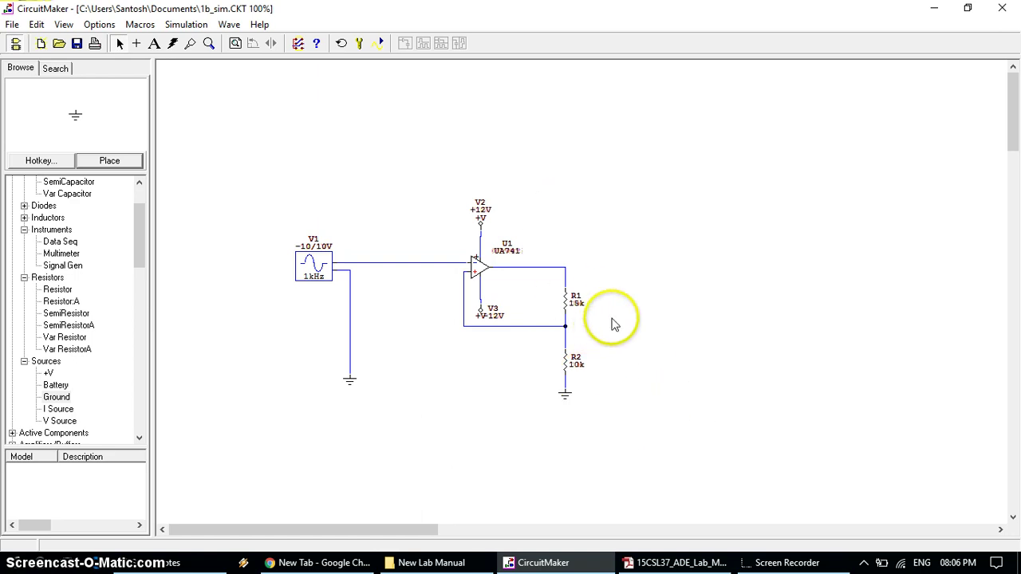
# Run the analog simulation to open the Operating Point and Transient Analysis waveform pane.
pyautogui.click(488, 319)
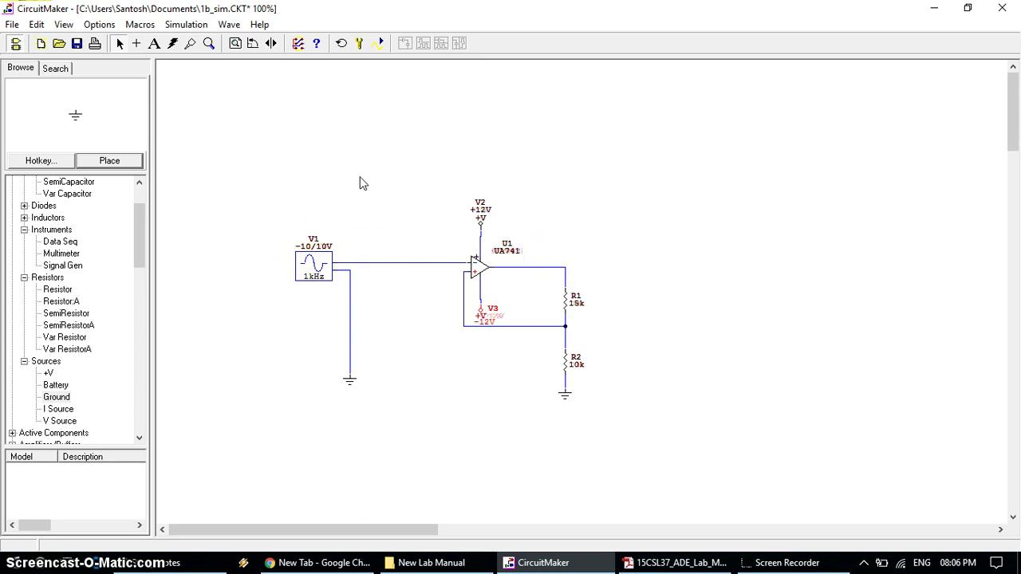
pyautogui.click(185, 25)
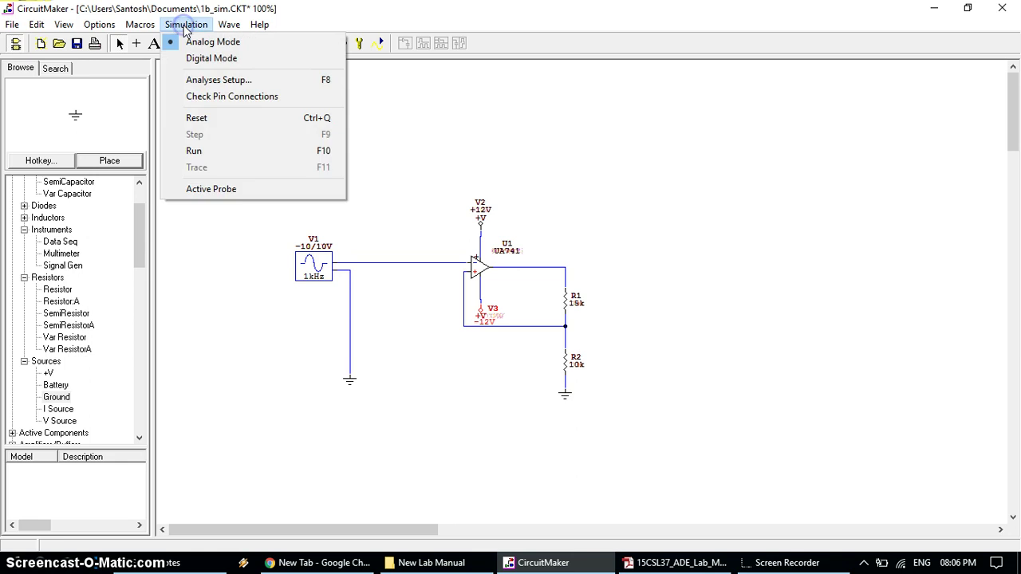
pyautogui.click(237, 155)
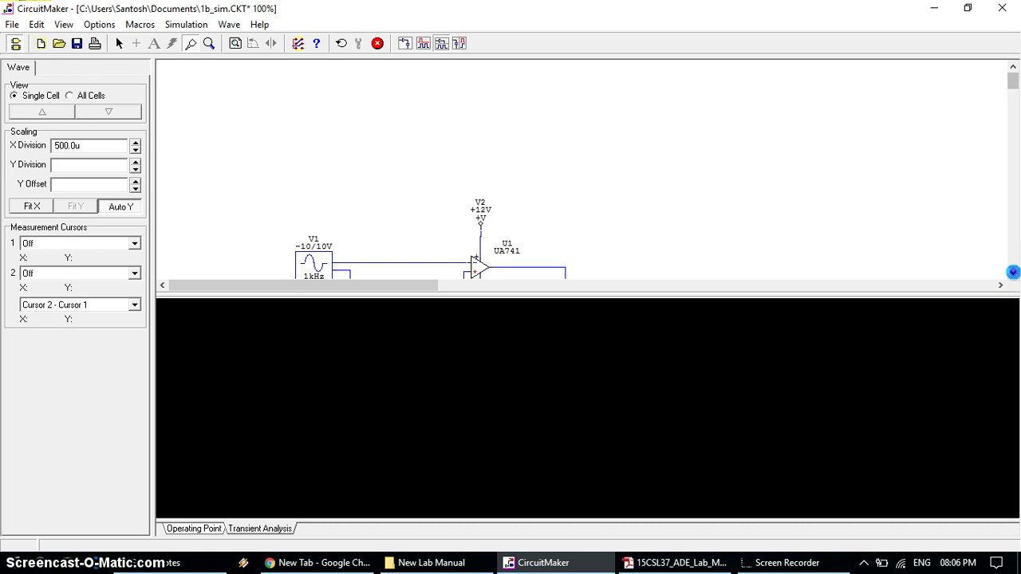
# Probe the sine input wire near V1, then plot op-amp output u1_6 as a ±10 V square wave.
pyautogui.click(1012, 273)
pyautogui.click(1012, 273)
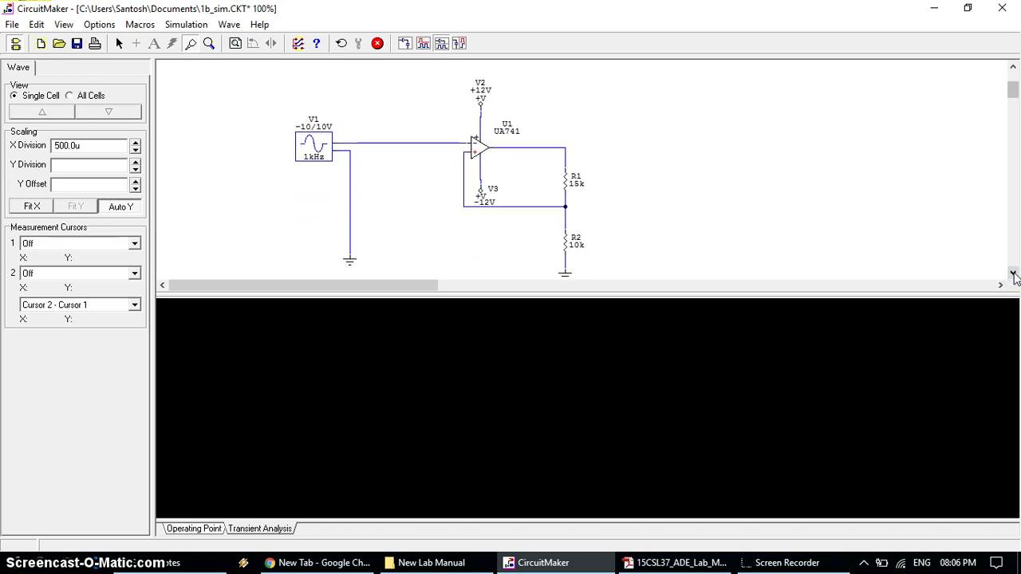
pyautogui.click(1012, 273)
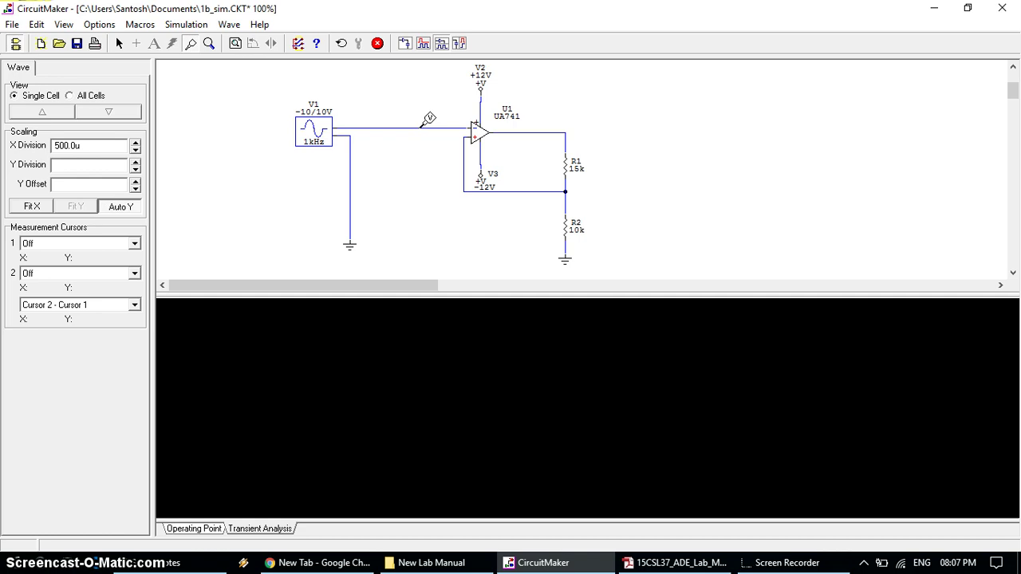
pyautogui.click(418, 126)
pyautogui.click(417, 122)
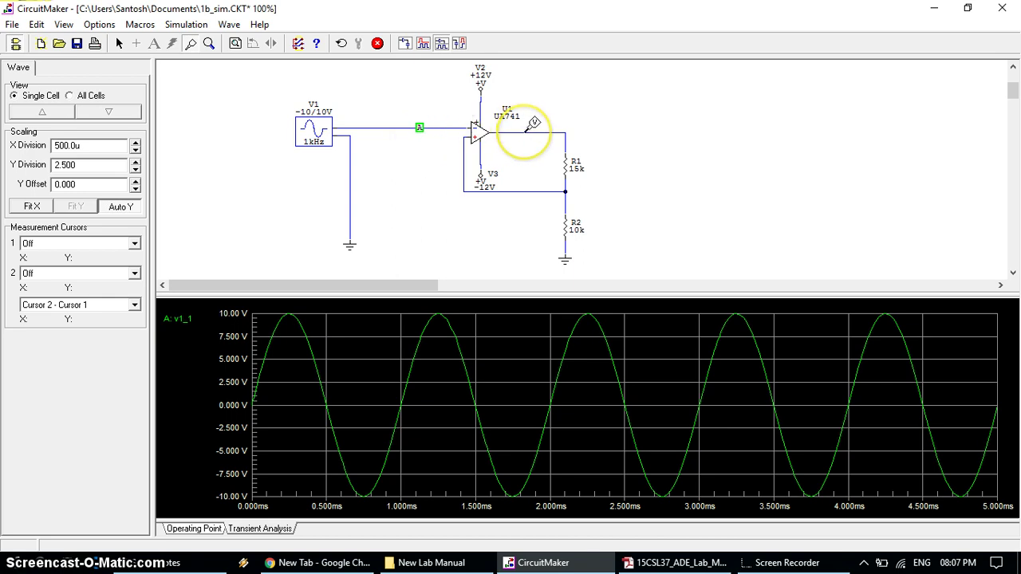
pyautogui.click(524, 131)
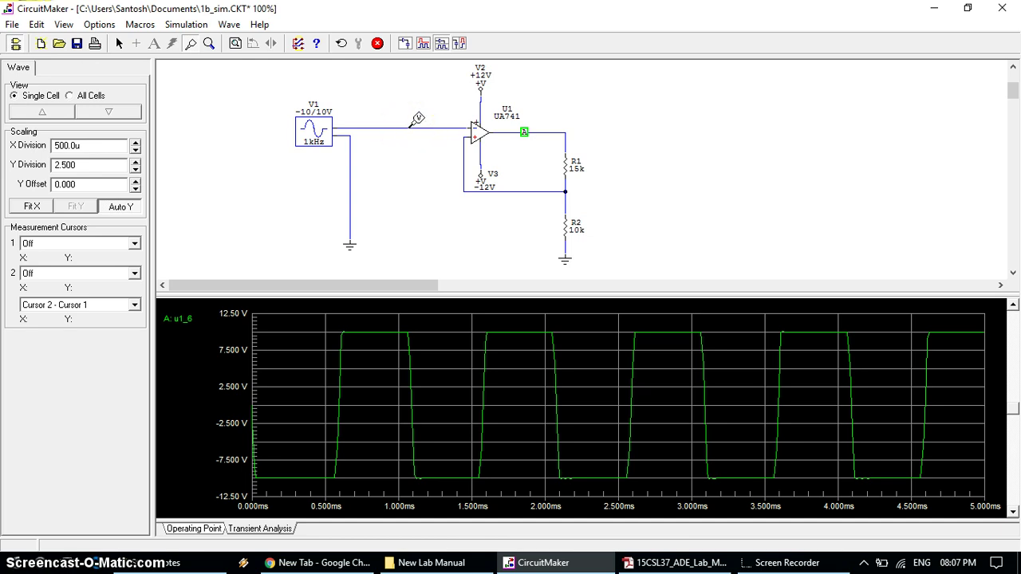
# Add sine input v1_1 as trace B over output u1_6 and enlarge the waveform plot.
pyautogui.click(409, 126)
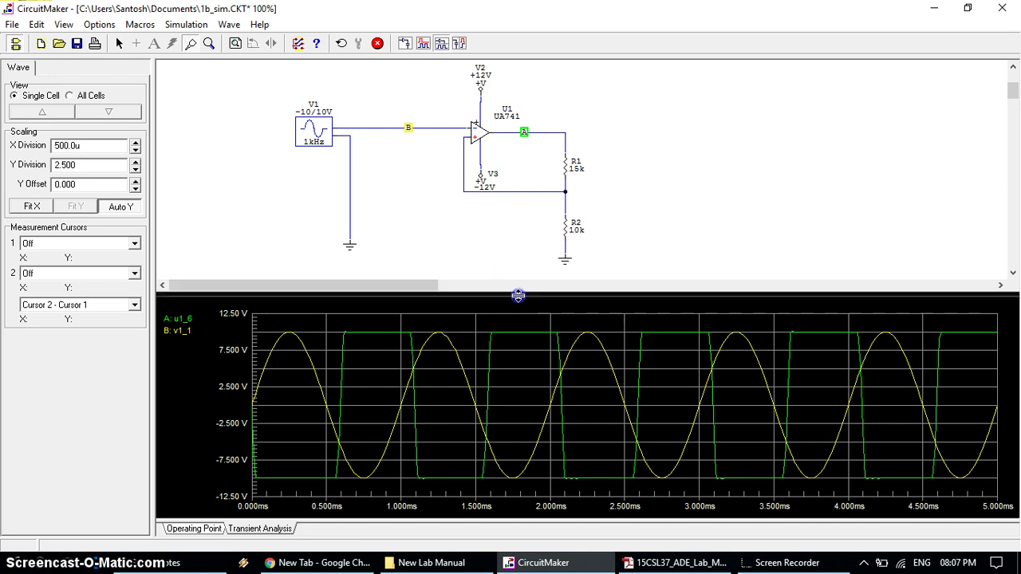
pyautogui.moveTo(518, 296); pyautogui.dragTo(533, 163)
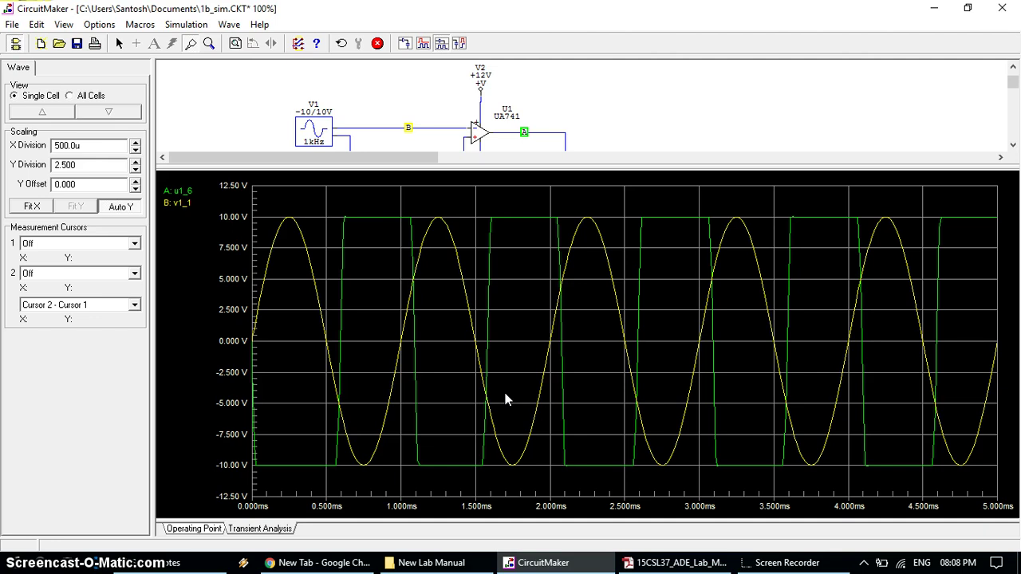
# Stop the simulation, closing the waveform pane and returning to the full amplifier schematic.
pyautogui.click(186, 24)
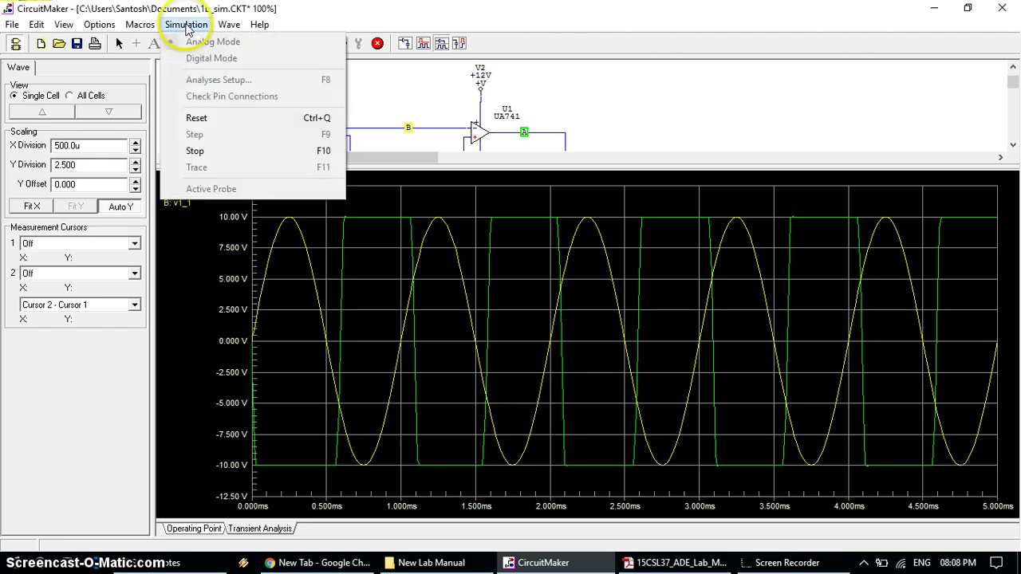
pyautogui.click(226, 155)
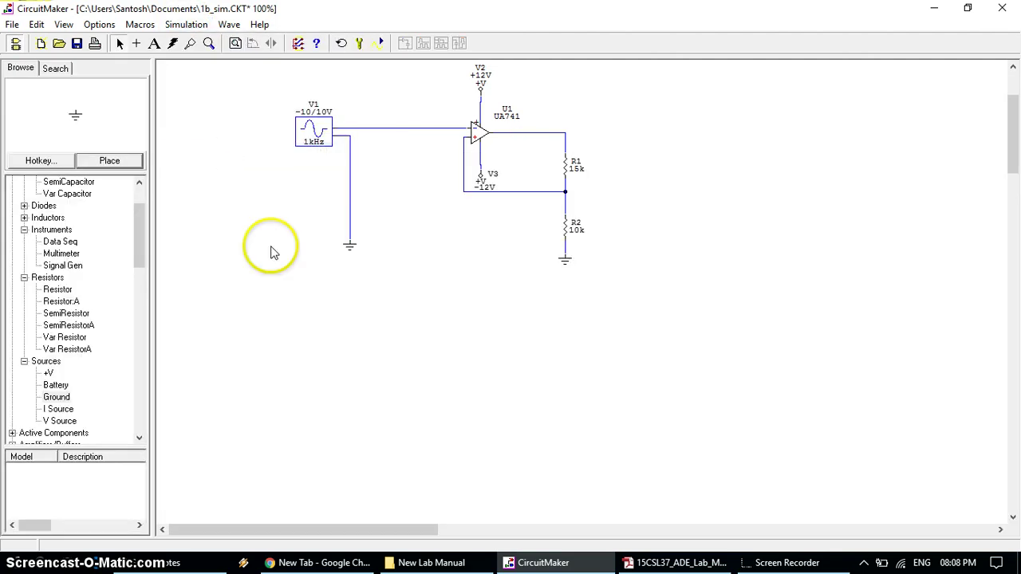
pyautogui.moveTo(1013, 128); pyautogui.dragTo(1011, 120)
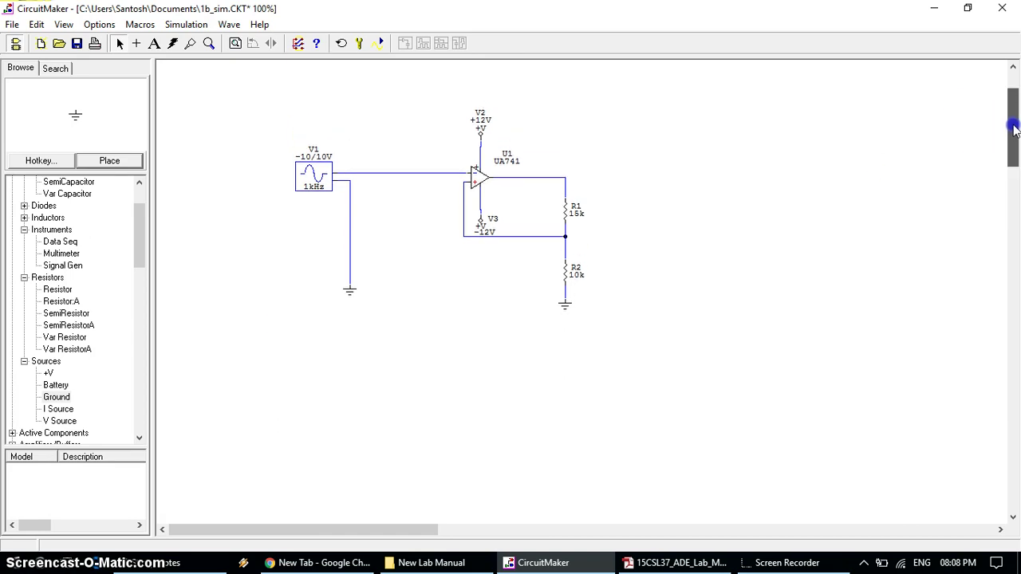